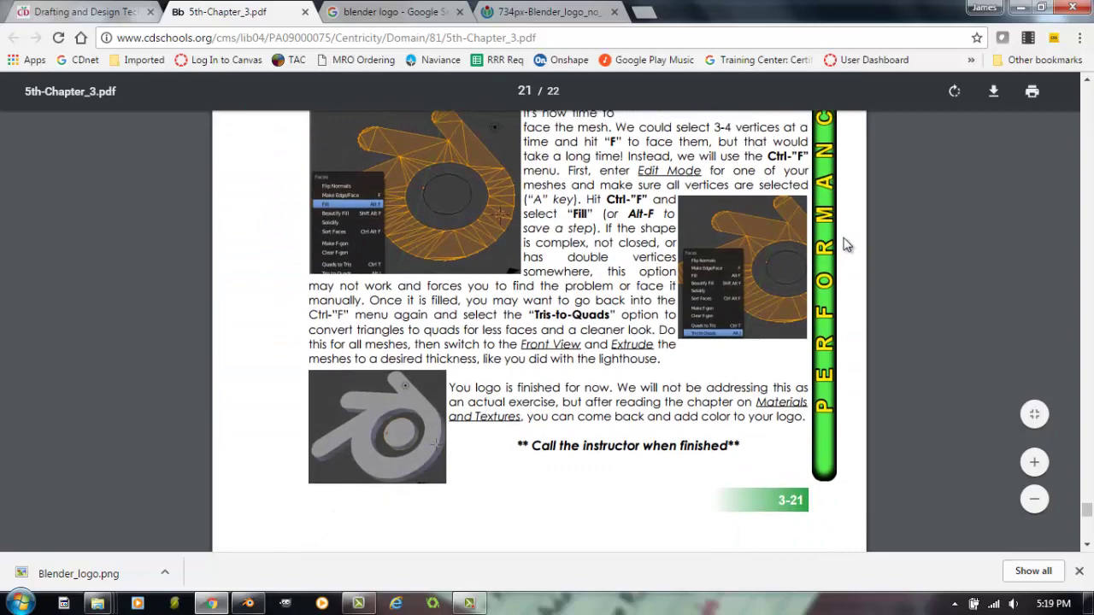
Step: Review the Challenge Task- Logo Design instructions in the chapter PDF and view the Blender logo reference image
scroll(852, 240, up, 10)
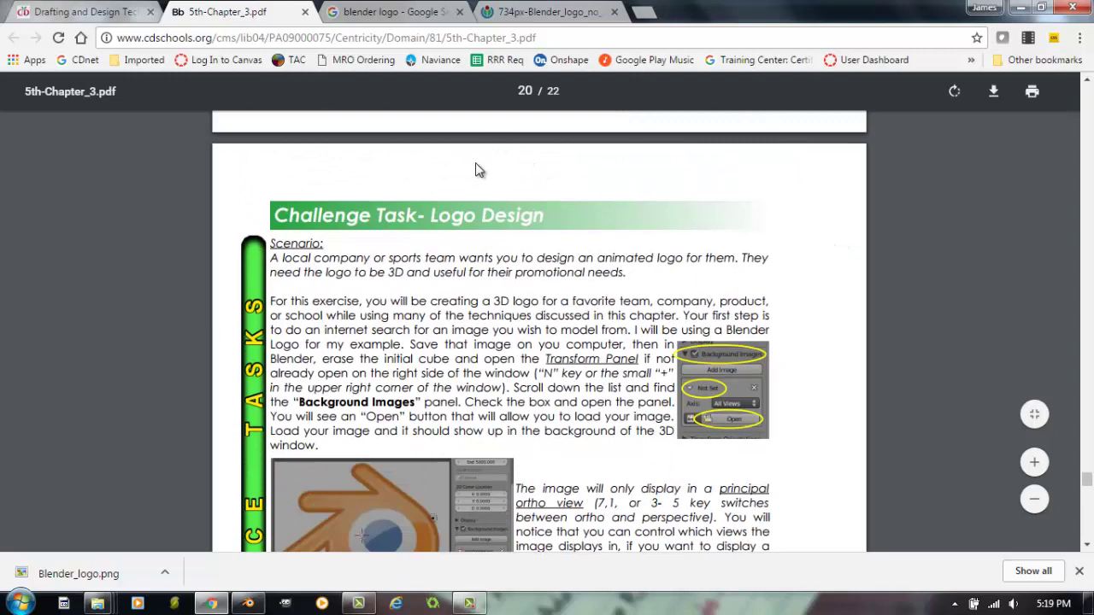
scroll(479, 165, down, 1)
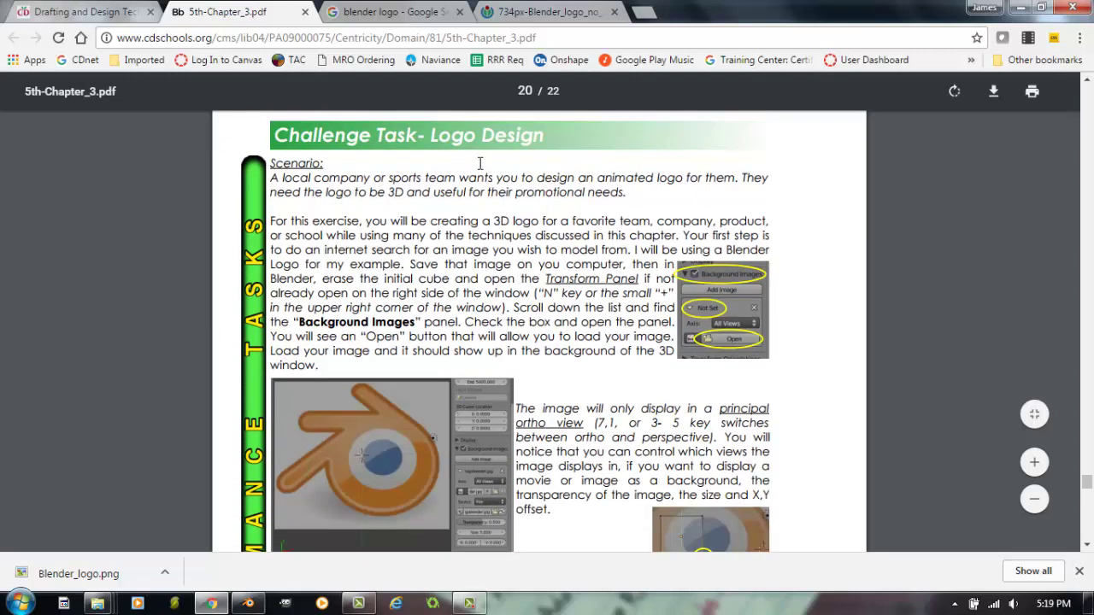
click(571, 17)
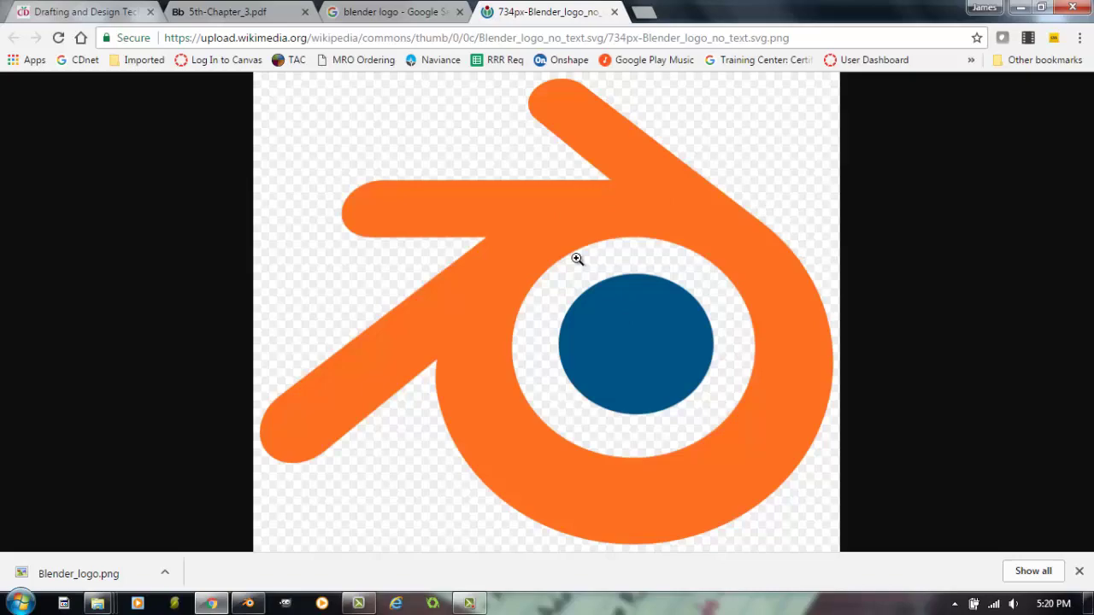
Step: Switch to Blender, delete the default cube and set the viewport to the top orthographic view
click(248, 604)
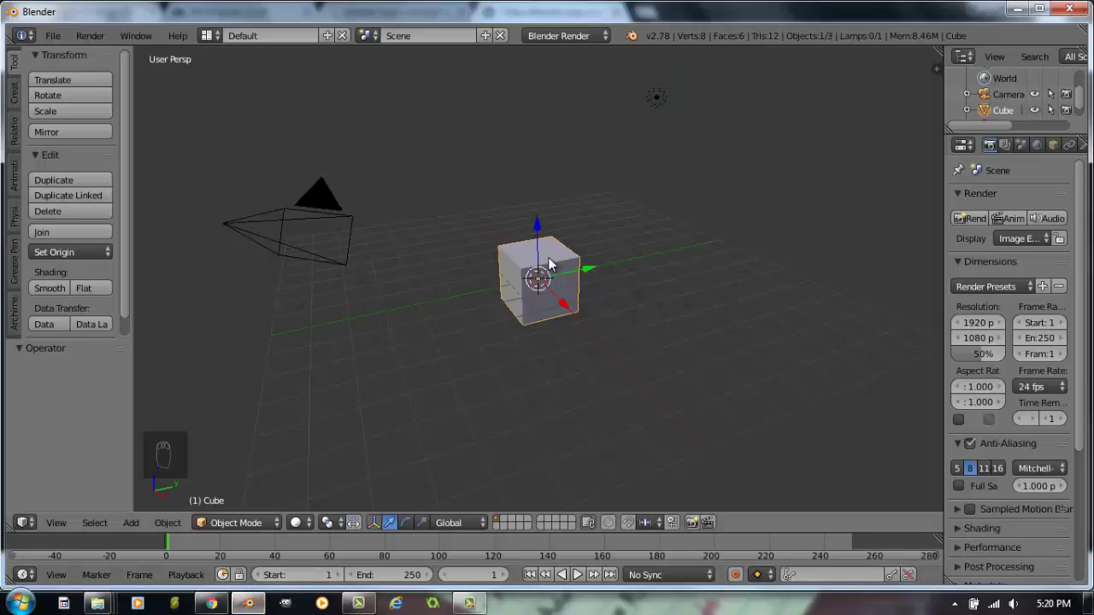
key(Delete)
click(547, 258)
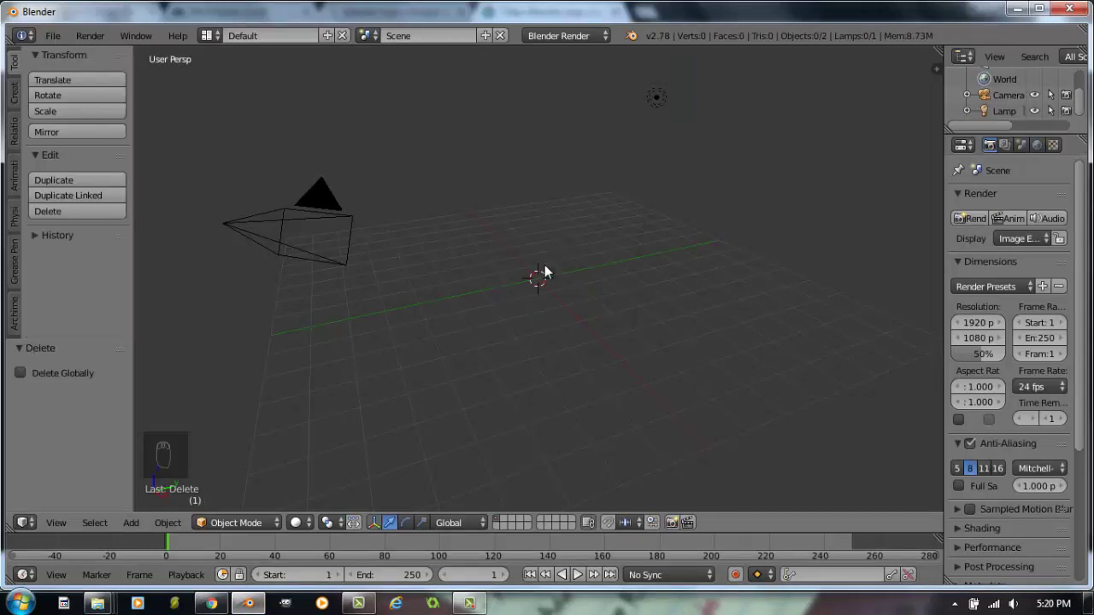
key(KP_5)
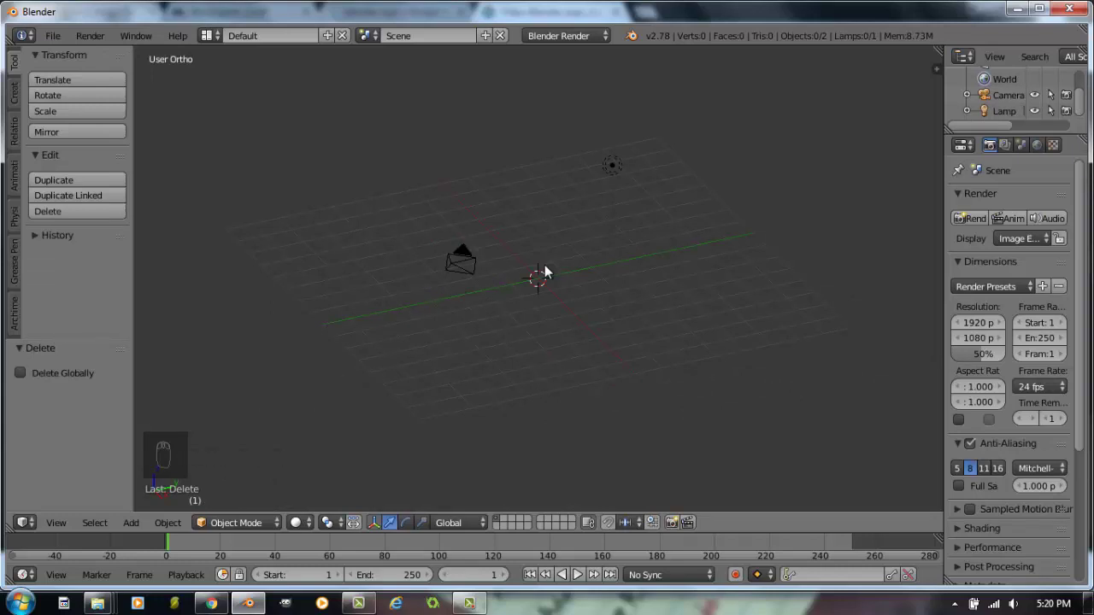
key(KP_7)
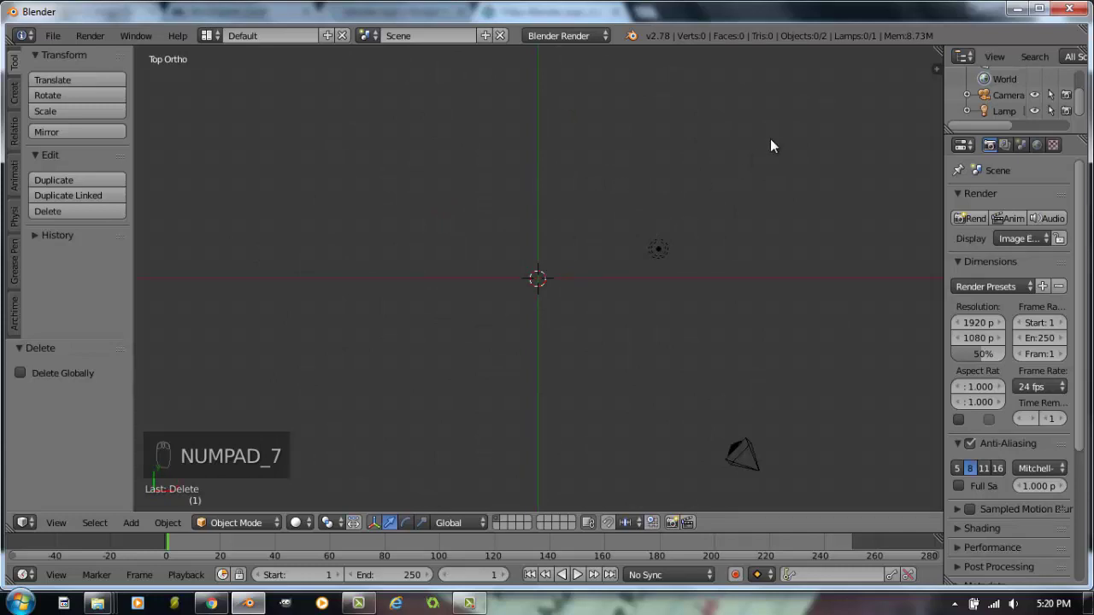
Step: Enable Background Images in the 3D view's properties and add an empty image slot
click(936, 69)
scroll(867, 167, up, 6)
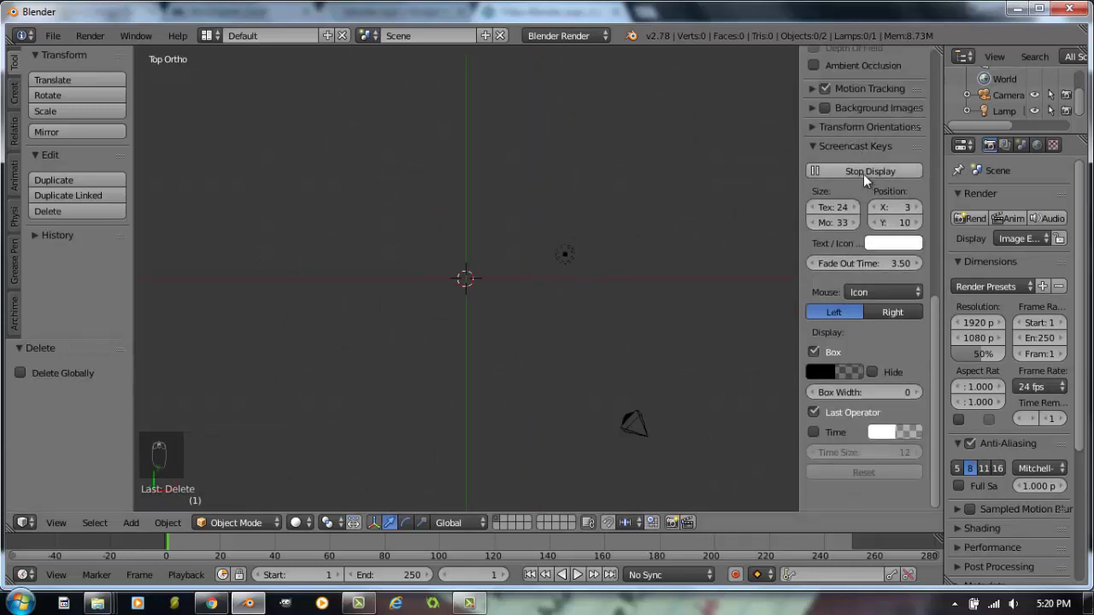
scroll(872, 161, up, 3)
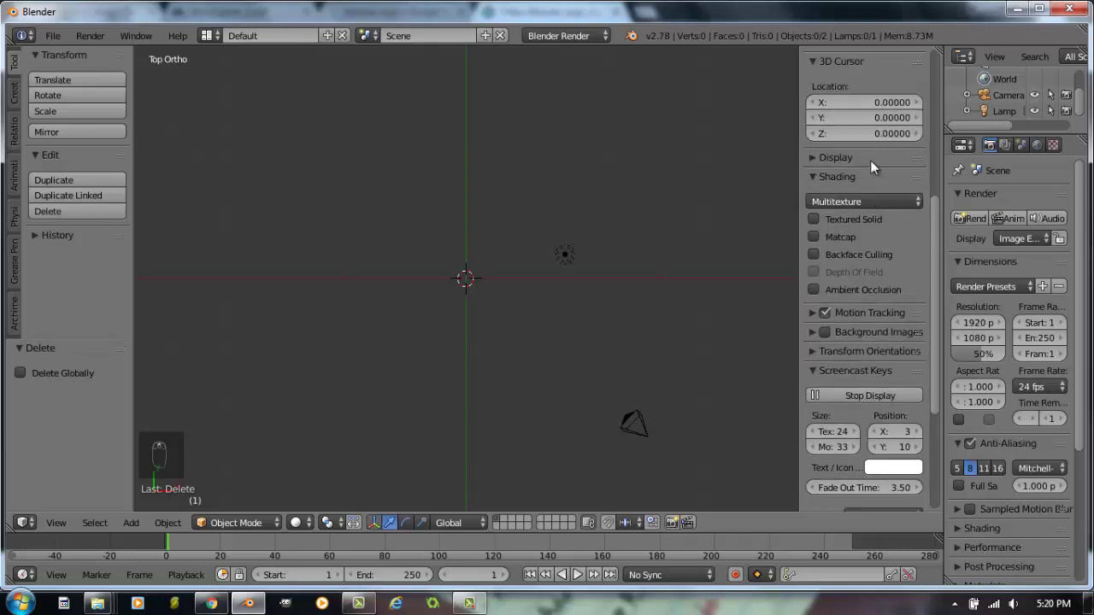
key(n)
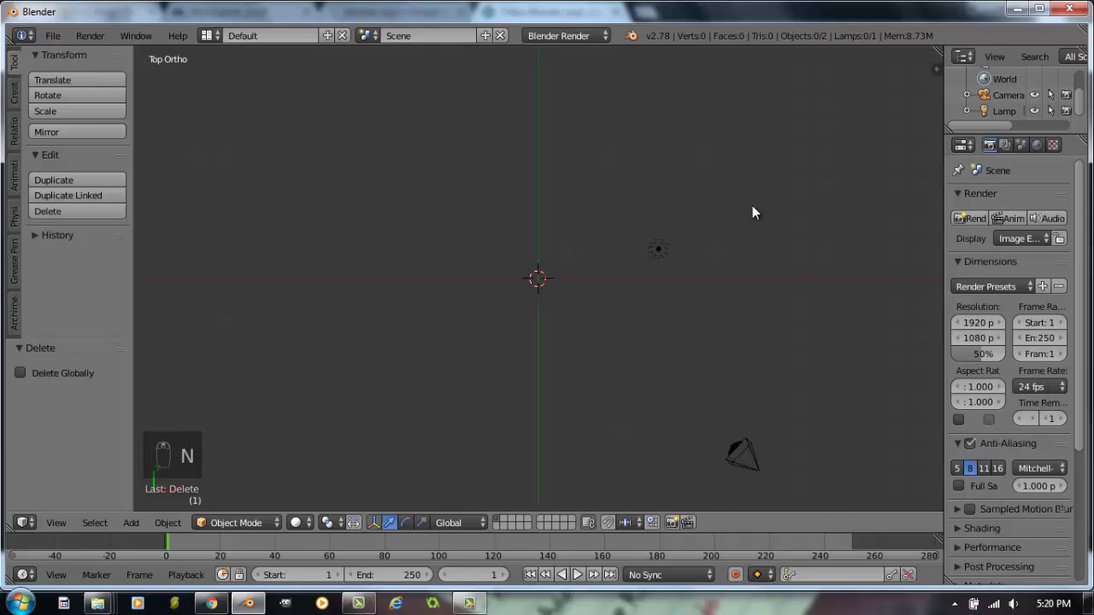
key(n)
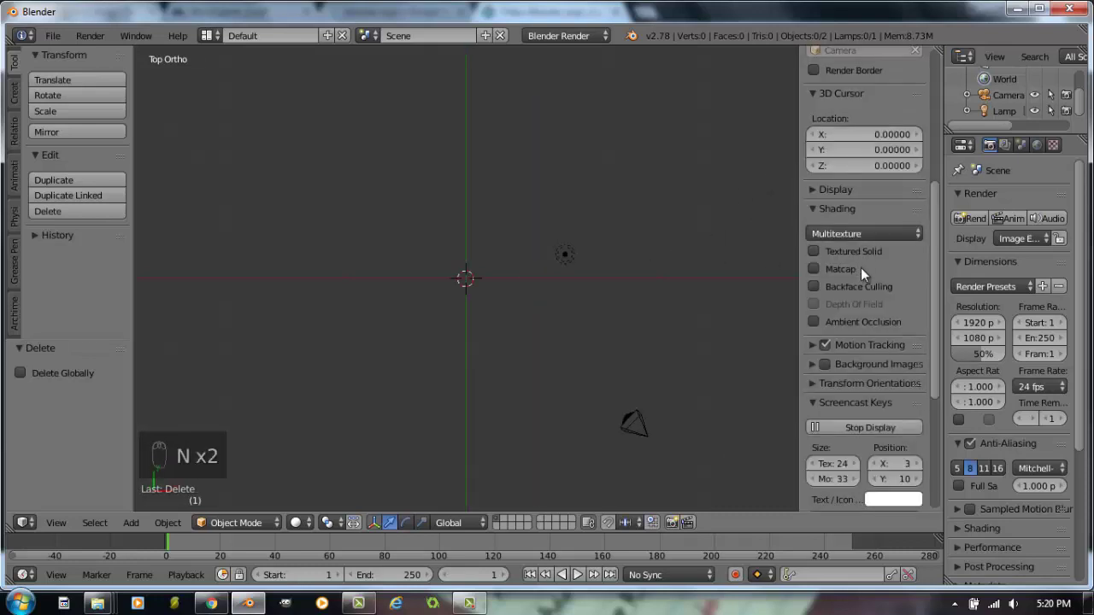
scroll(841, 345, down, 1)
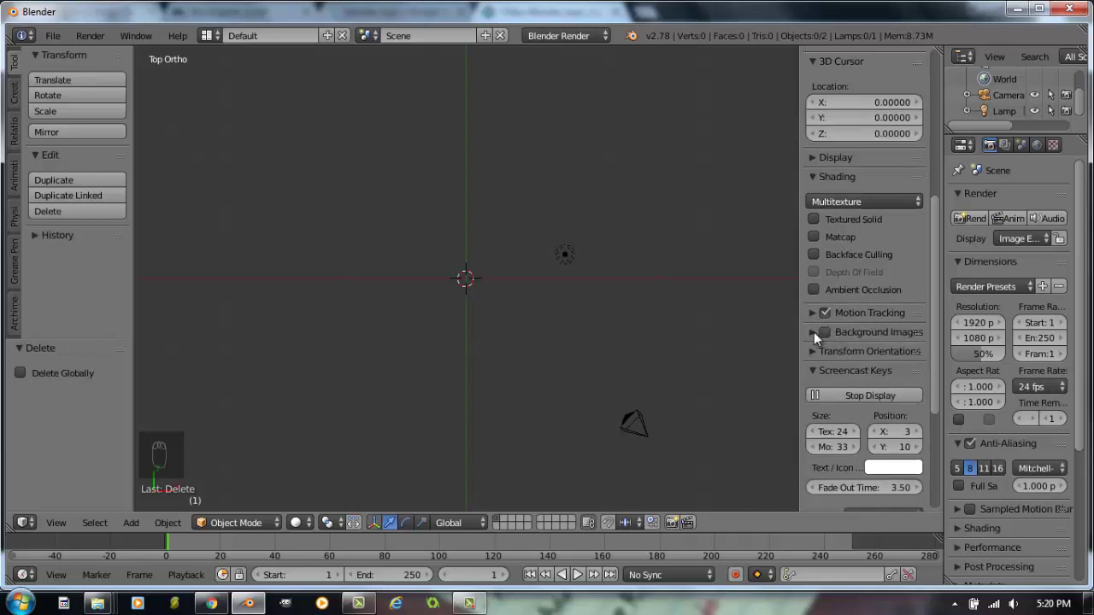
click(813, 332)
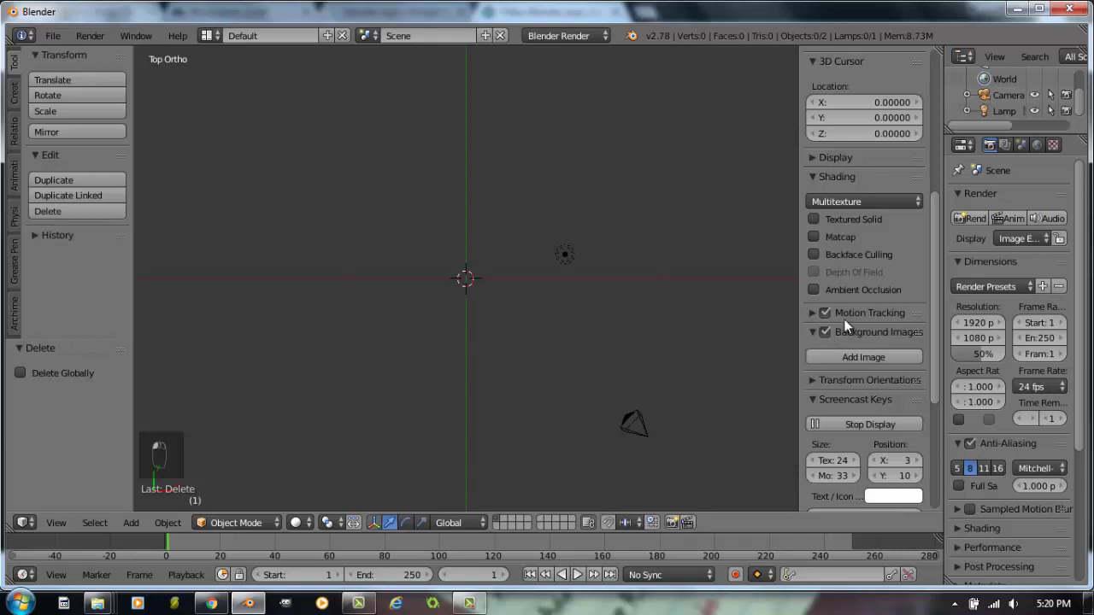
scroll(843, 319, down, 2)
click(862, 295)
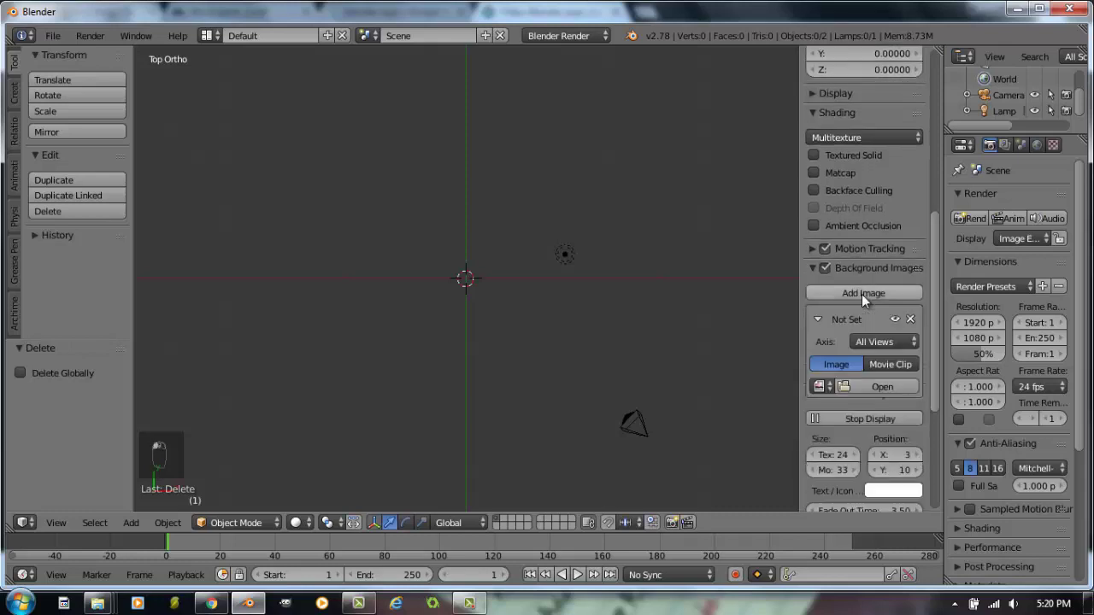
Step: Load Blender_logo.png from the BB5 folder on the Desktop as the background image
click(879, 386)
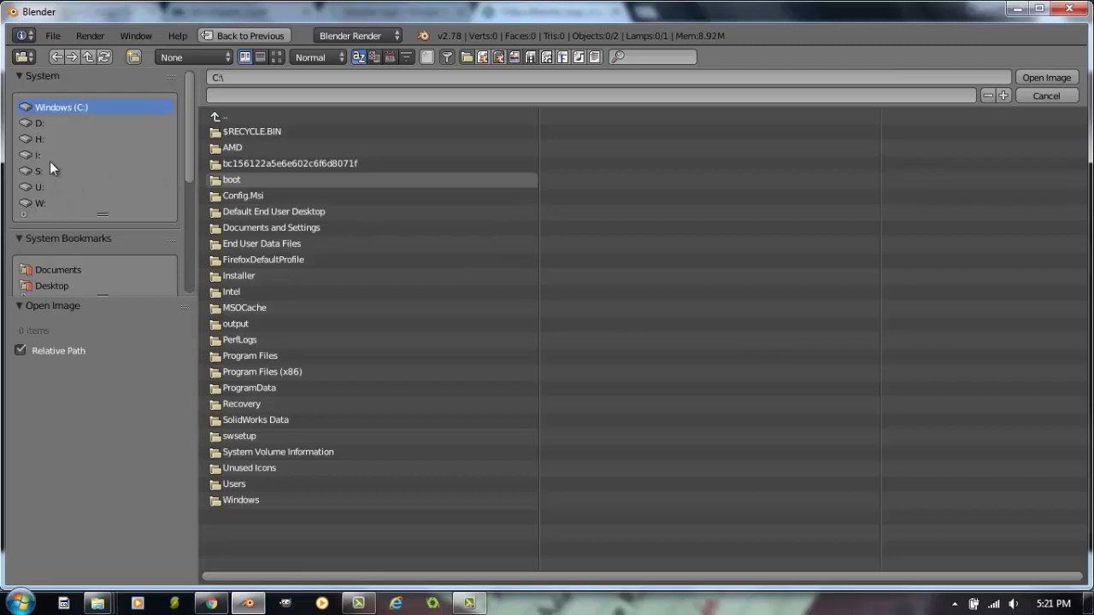
click(50, 287)
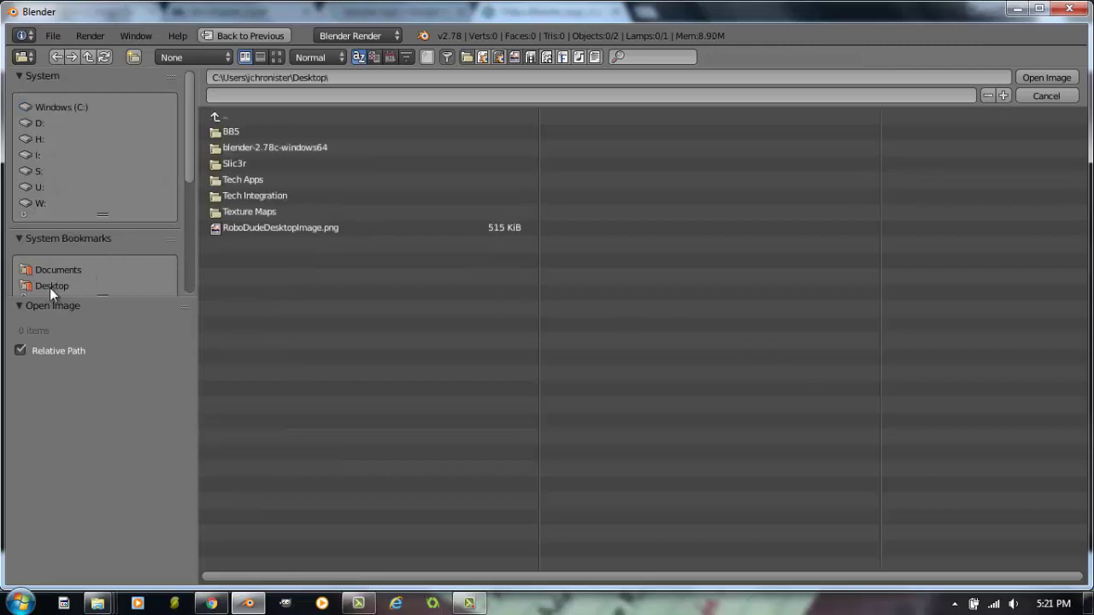
click(233, 131)
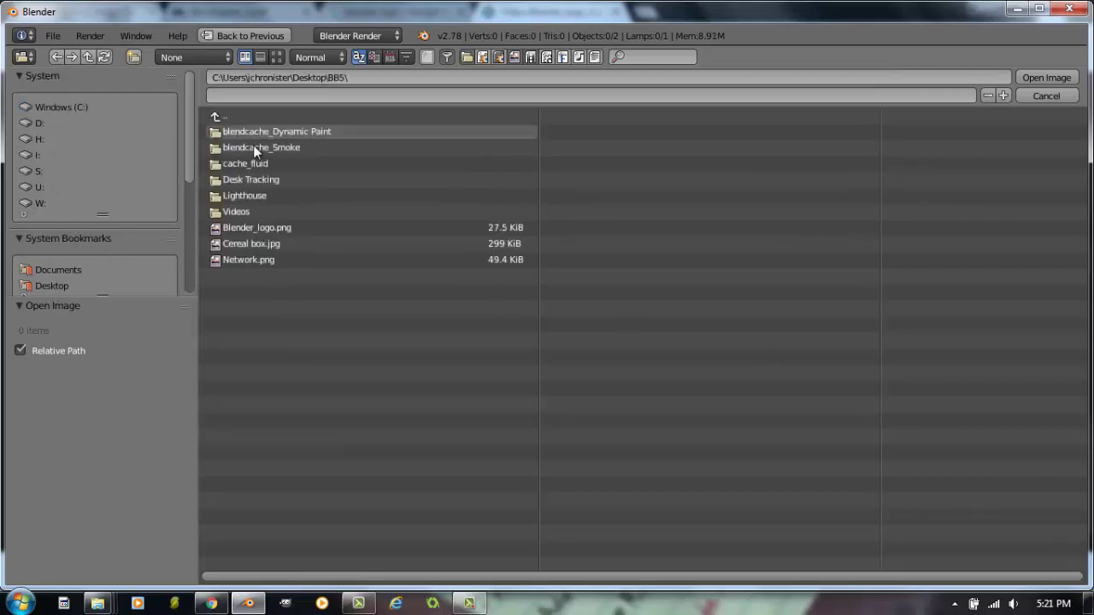
double_click(268, 228)
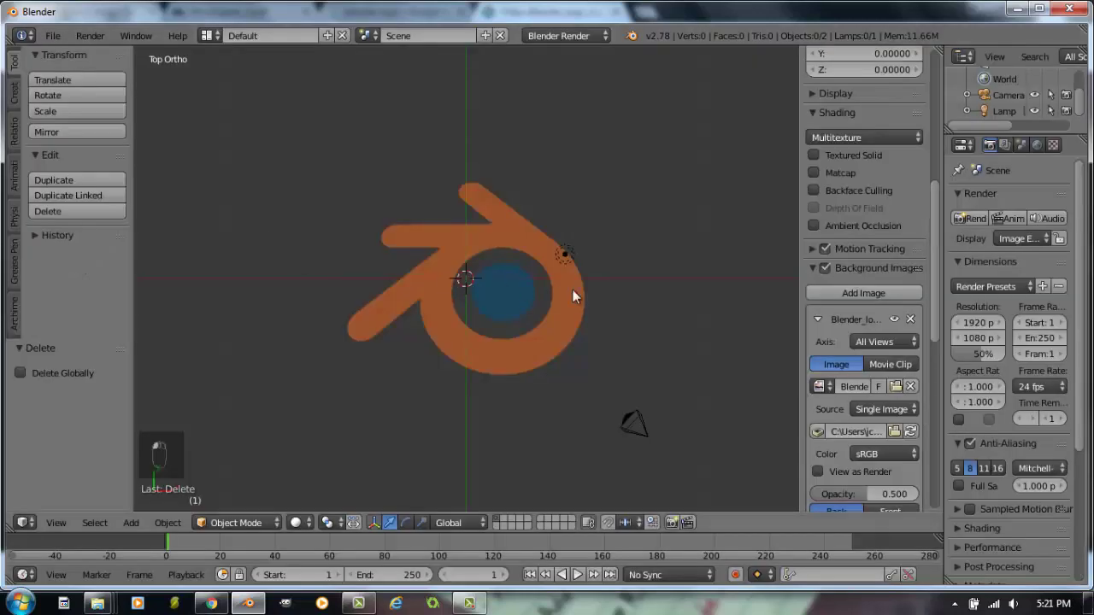
Step: Widen the properties sidebar and examine the background image's settings and available Axis views
click(790, 311)
drag(795, 313, 754, 309)
scroll(877, 402, down, 2)
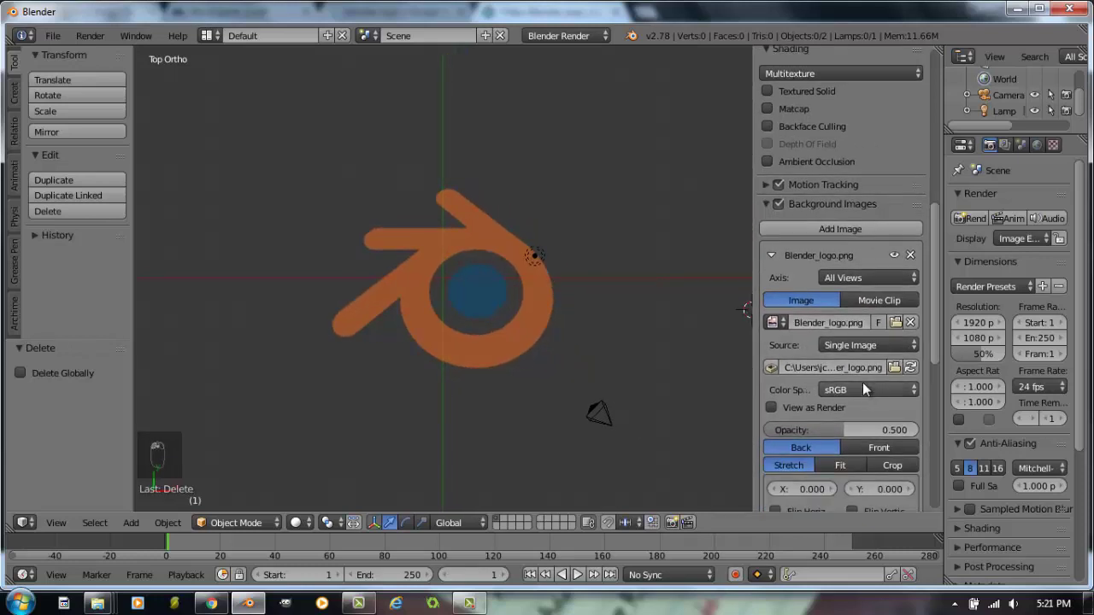
click(869, 277)
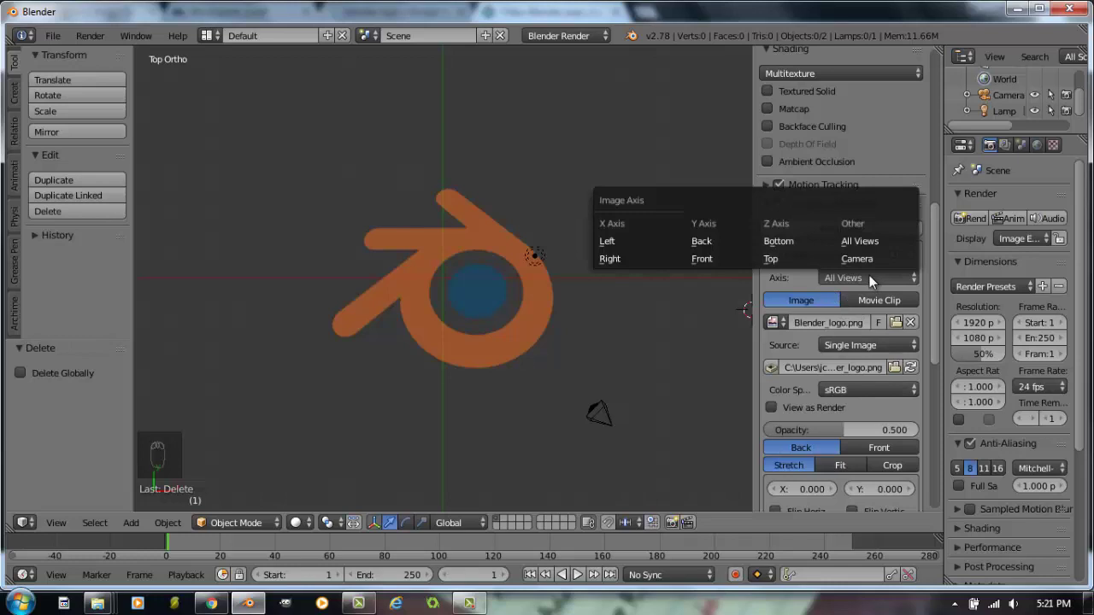
click(869, 275)
Step: Check how the background image displays in a rotated view and in the right, front, top and camera views, ending in top view
middle_drag(524, 272, 460, 202)
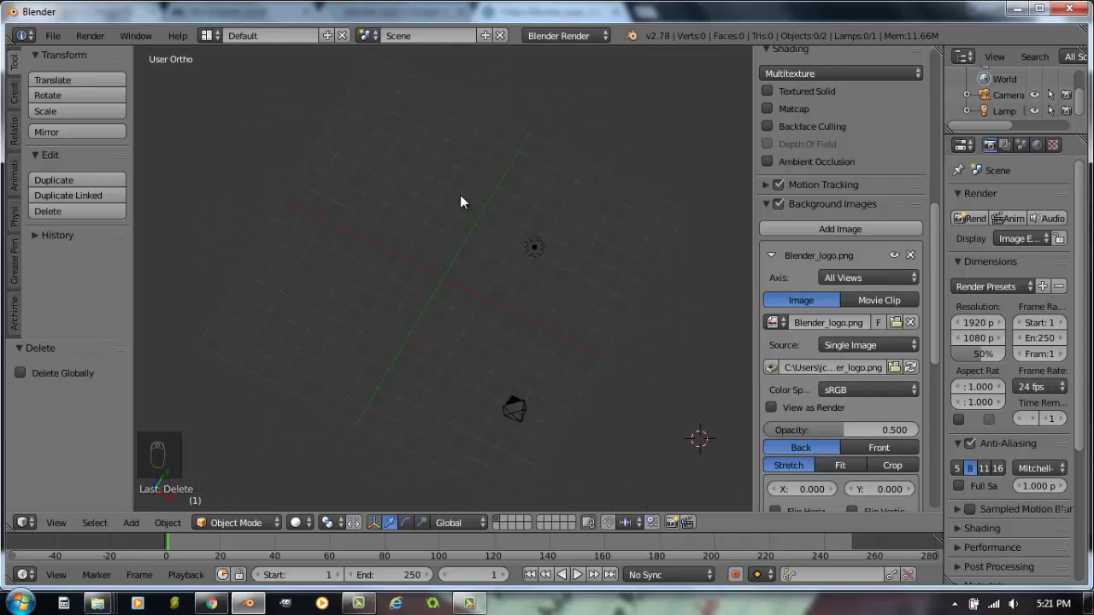
key(KP_3)
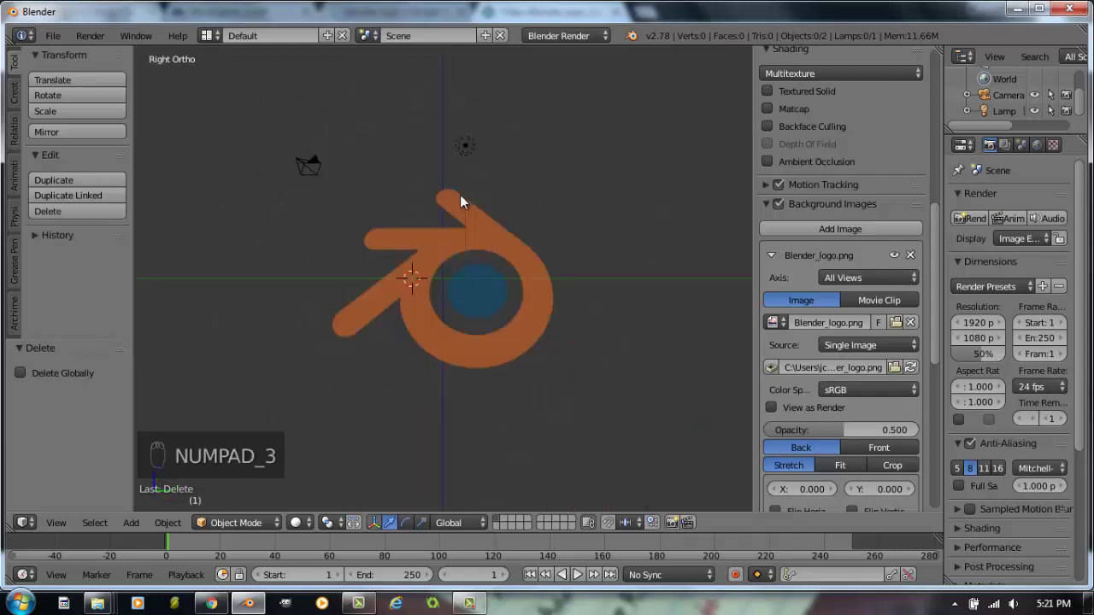
key(KP_1)
key(KP_7)
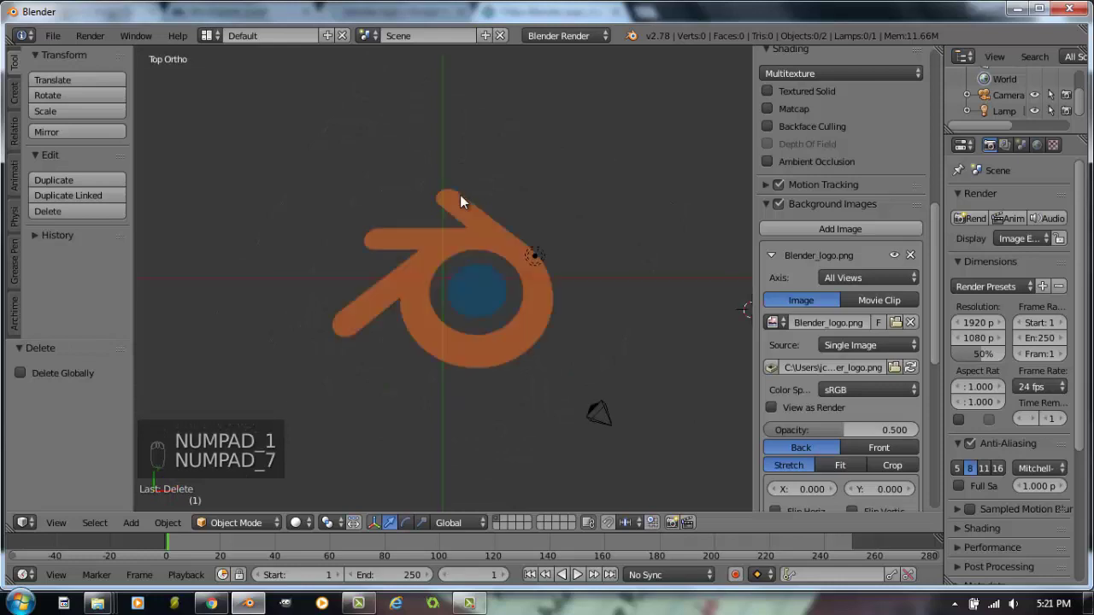
key(KP_0)
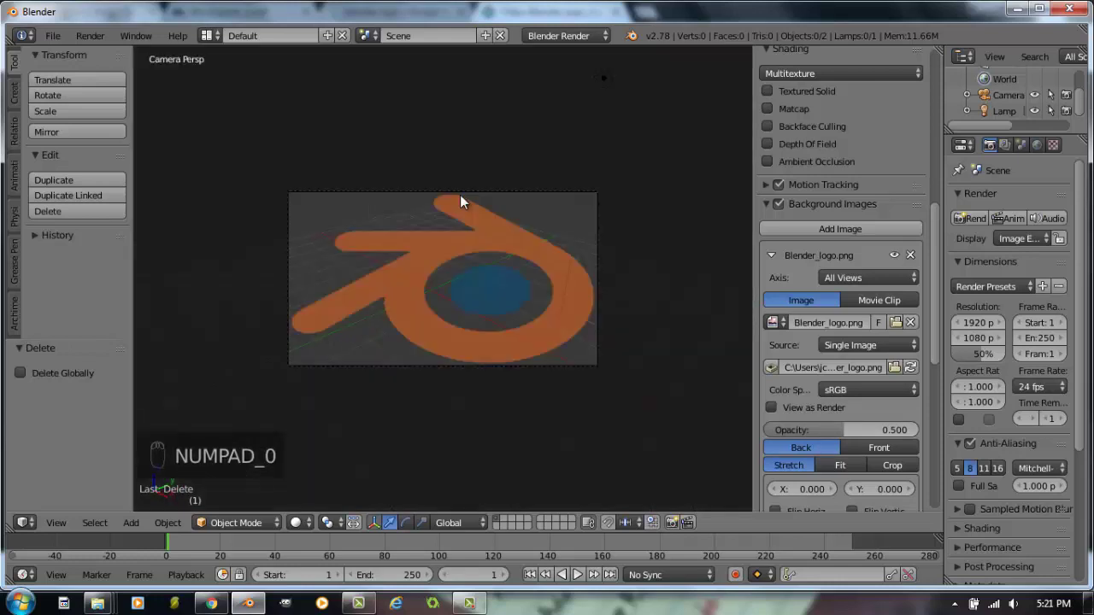
key(KP_7)
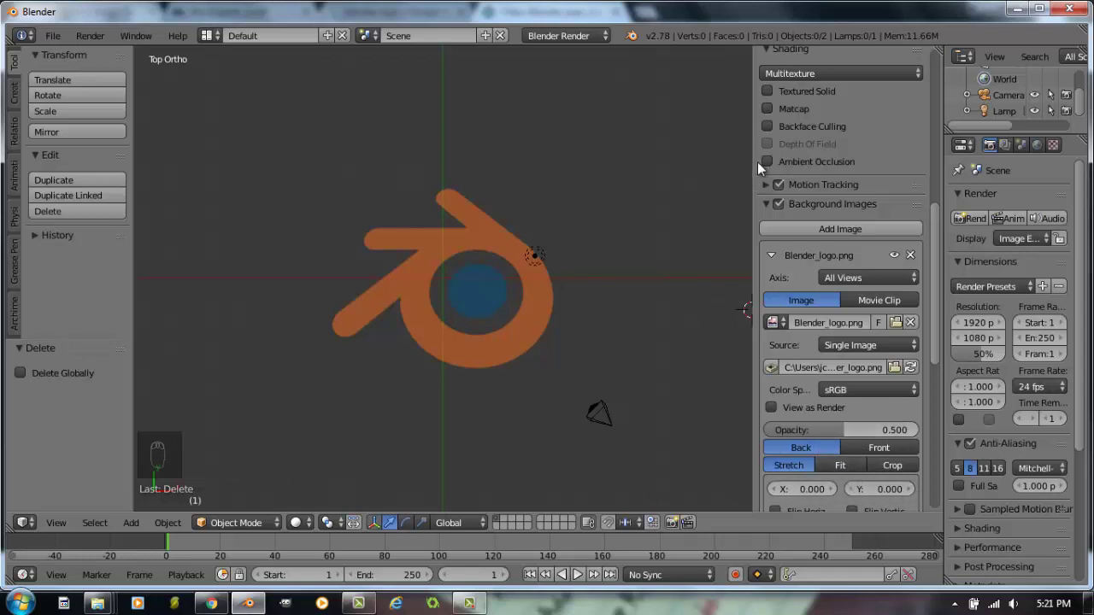
Step: Hide the properties sidebar and add a mesh plane over the logo at about X -1.07, Y 0.24
drag(754, 171, 951, 174)
click(559, 289)
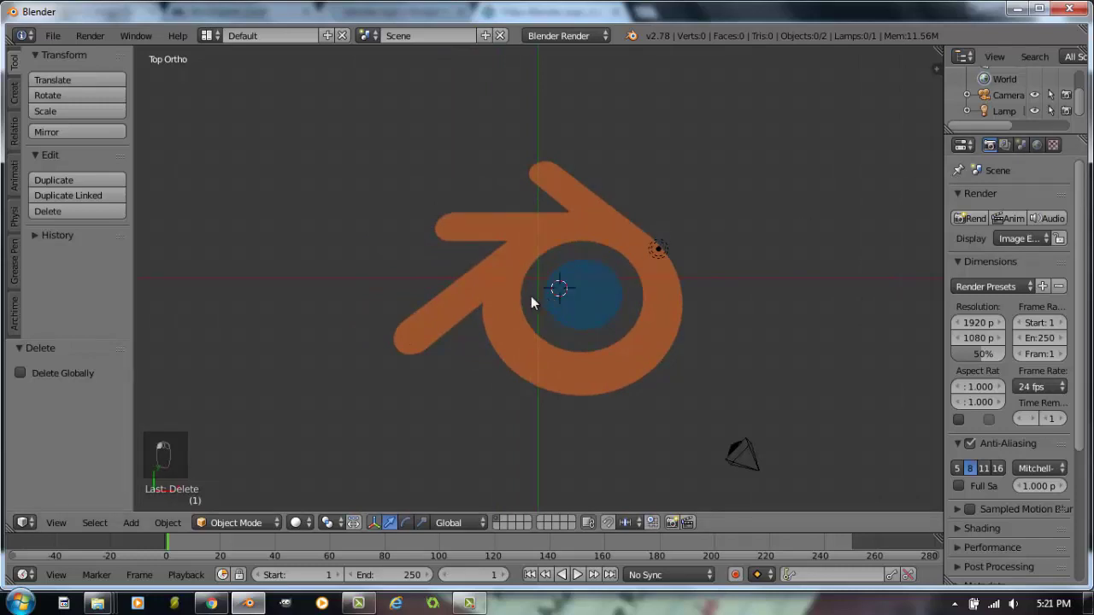
click(520, 267)
key(space)
mouse_move(506, 276)
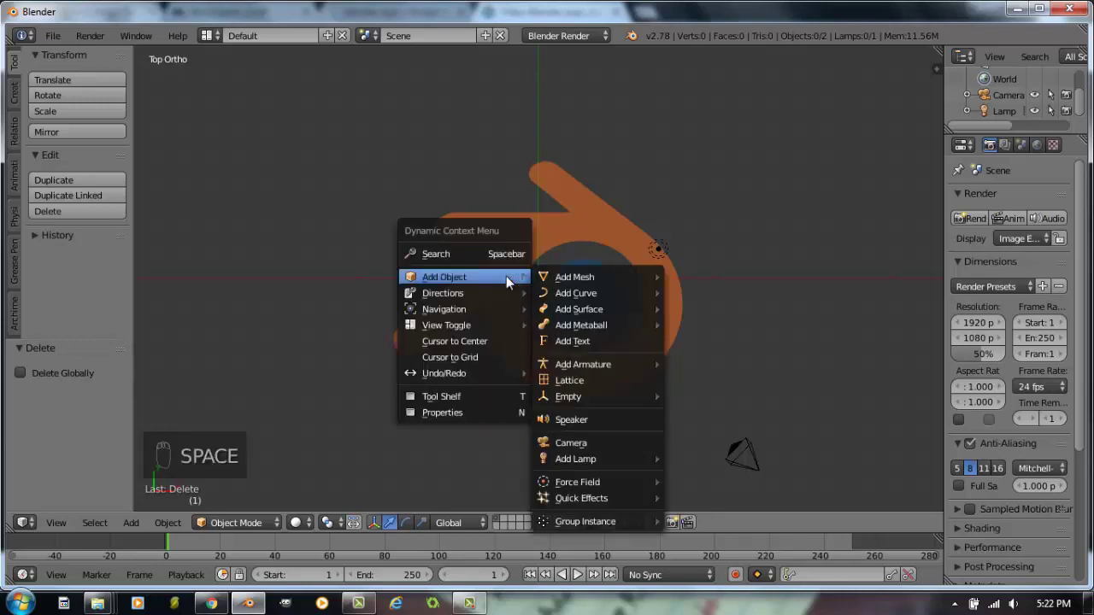
mouse_move(576, 278)
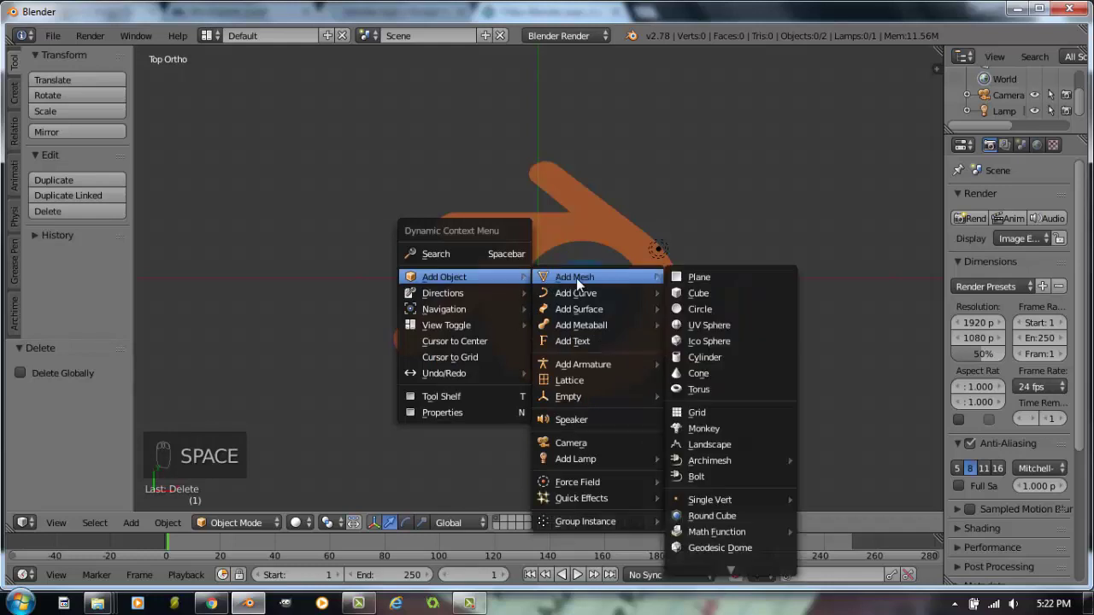
click(688, 278)
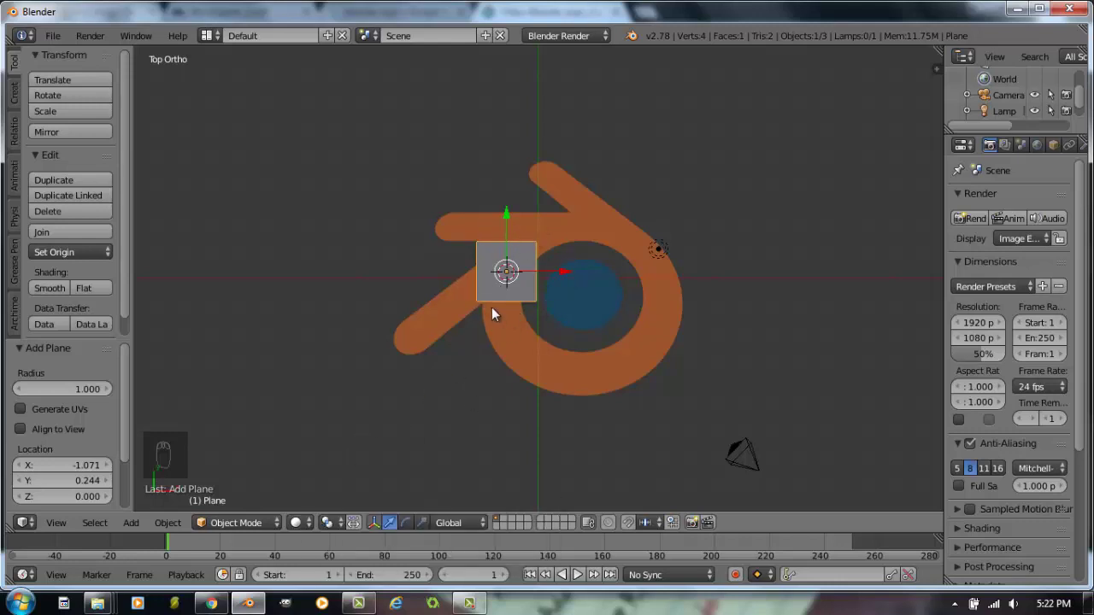
Step: Put the plane in Edit Mode and delete its upper-right vertex
click(248, 522)
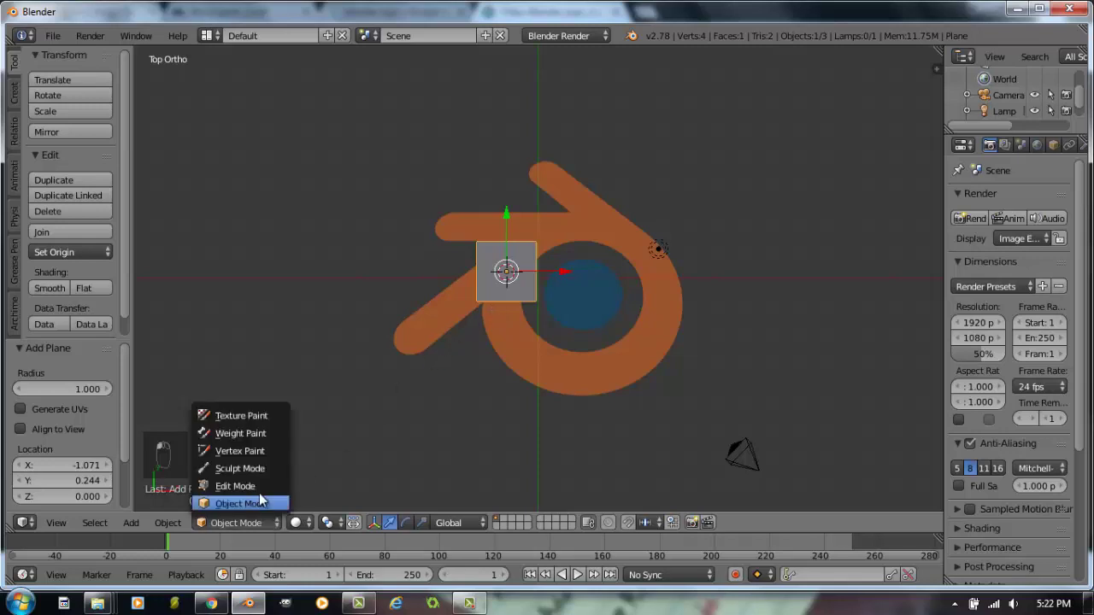
click(257, 487)
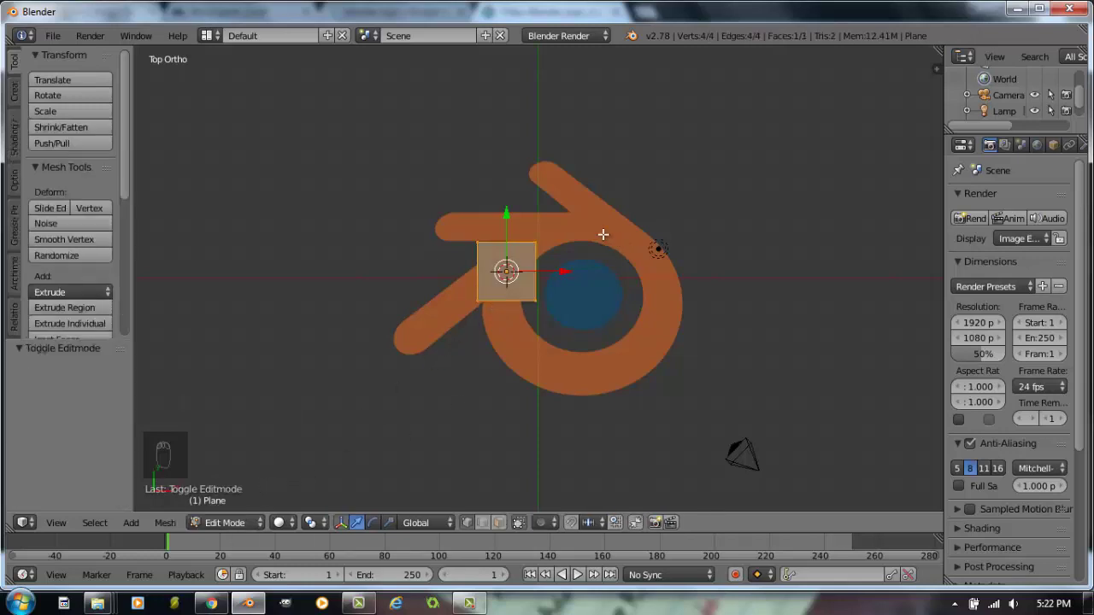
right_click(534, 240)
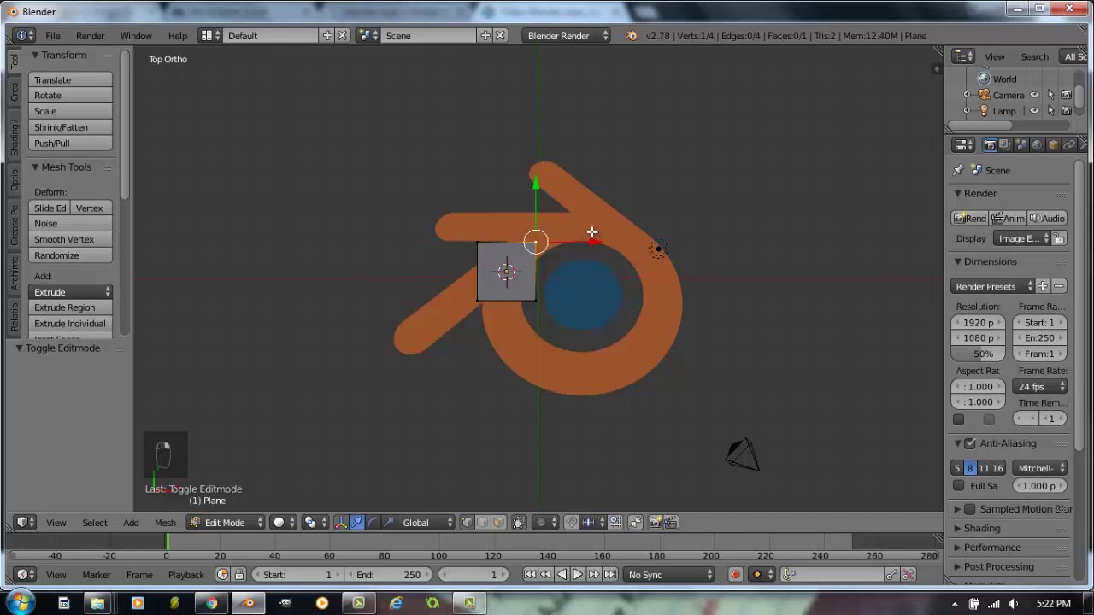
key(Delete)
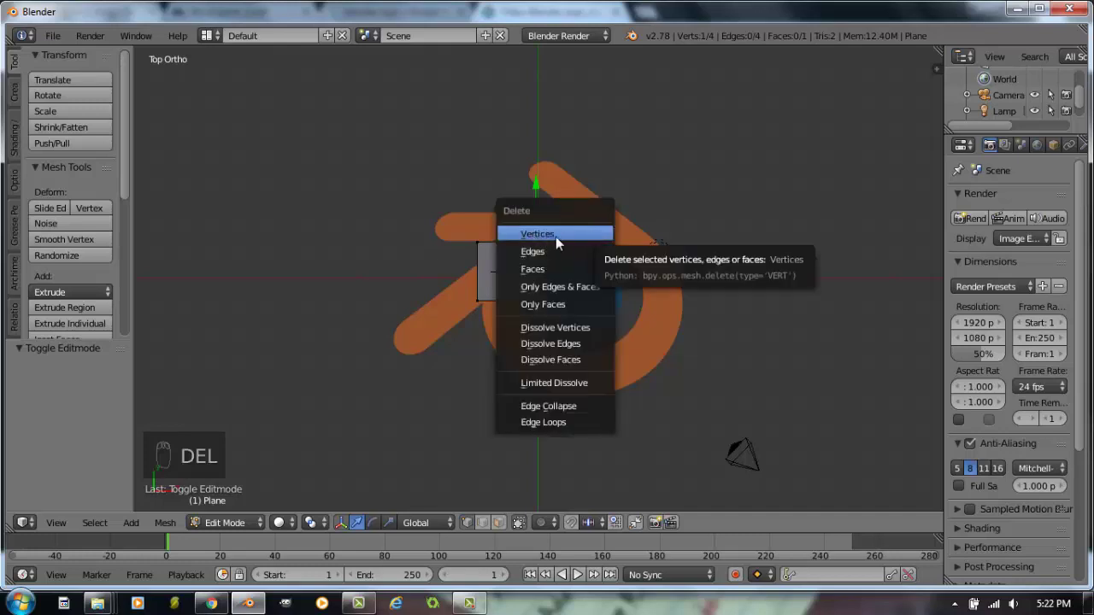
click(556, 235)
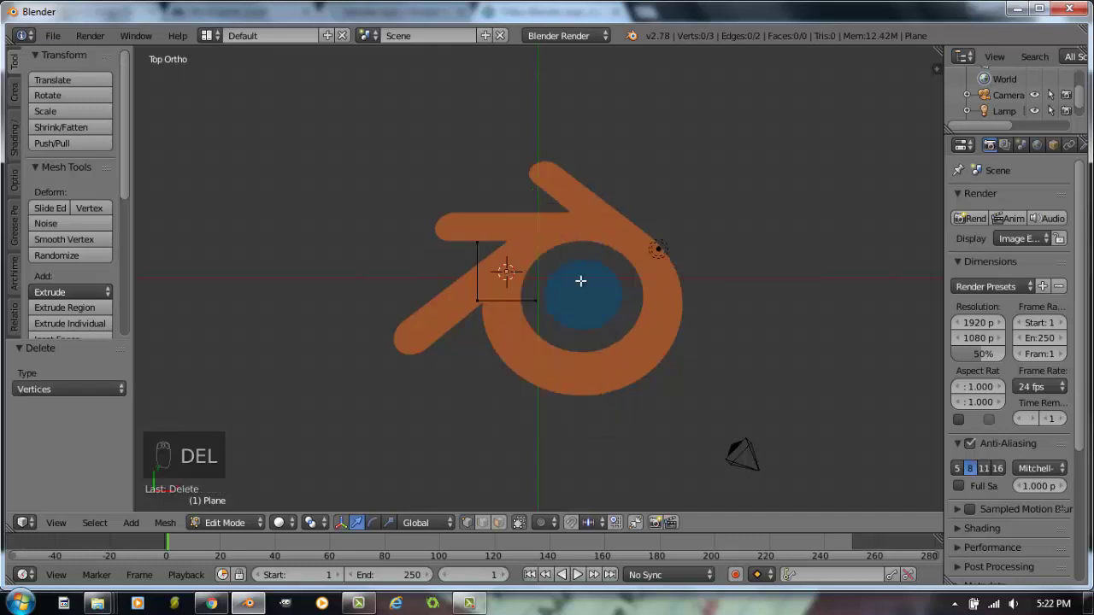
Step: Move the plane's lower-right vertex to the inner corner where the middle and lower arms of the logo meet
right_click(479, 302)
scroll(495, 311, up, 2)
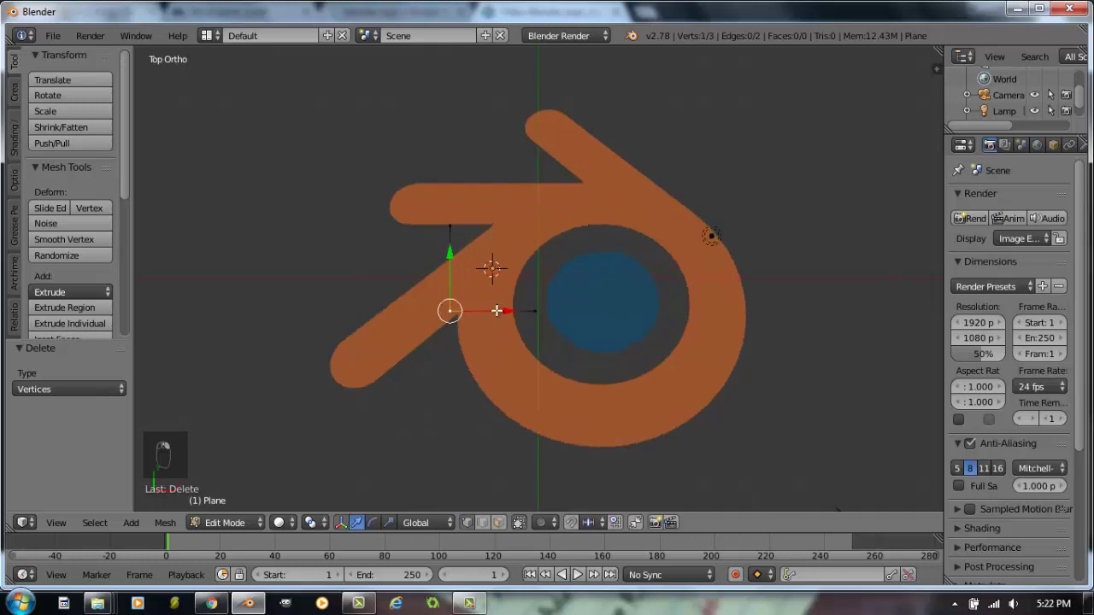
scroll(497, 311, up, 2)
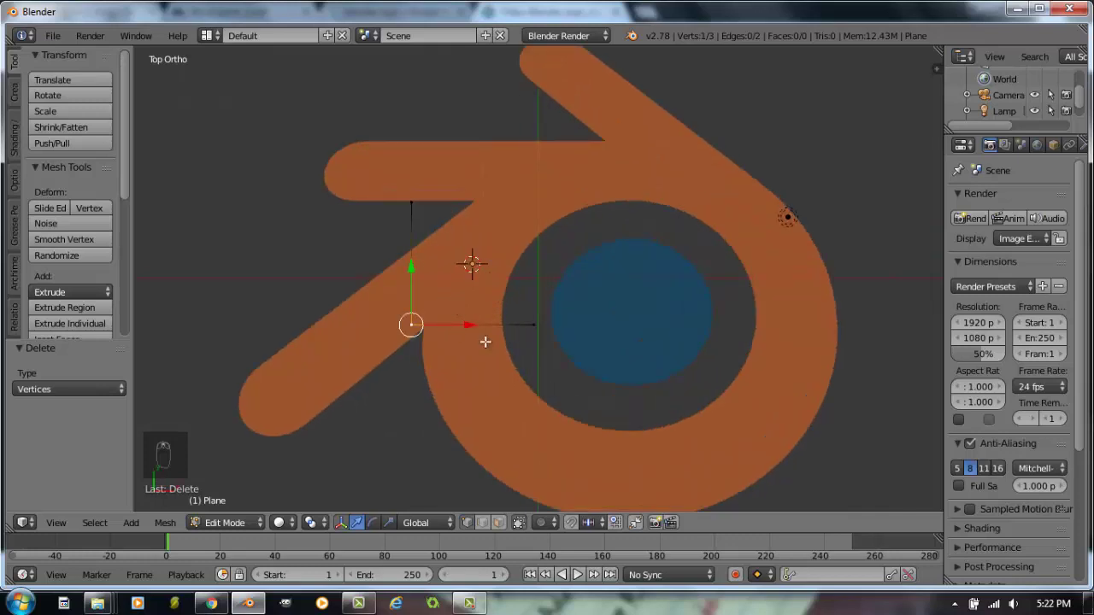
right_click(544, 327)
key(g)
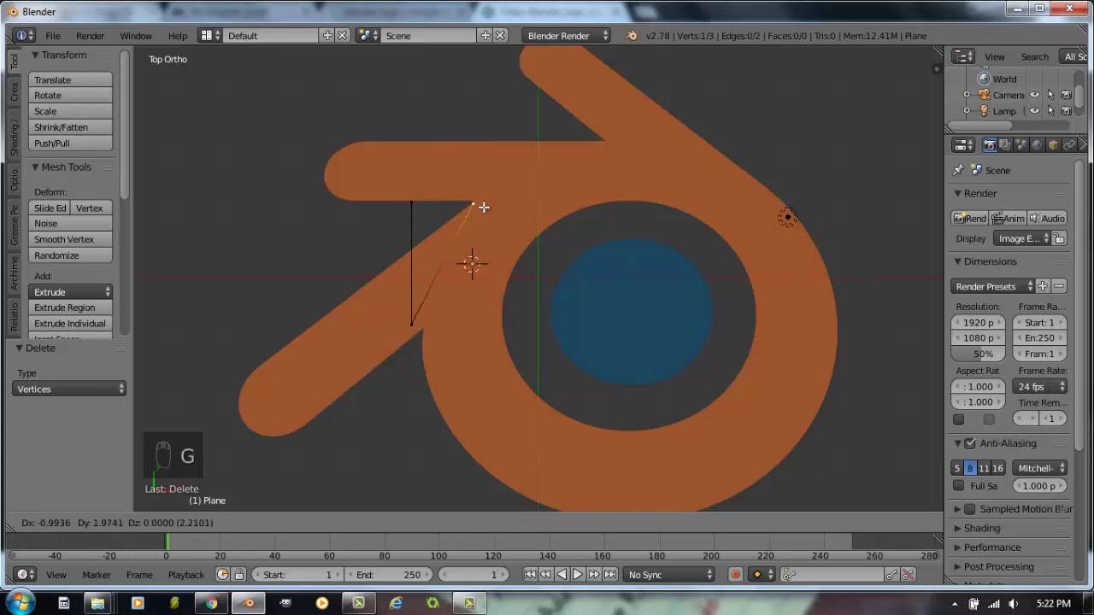
click(483, 205)
key(g)
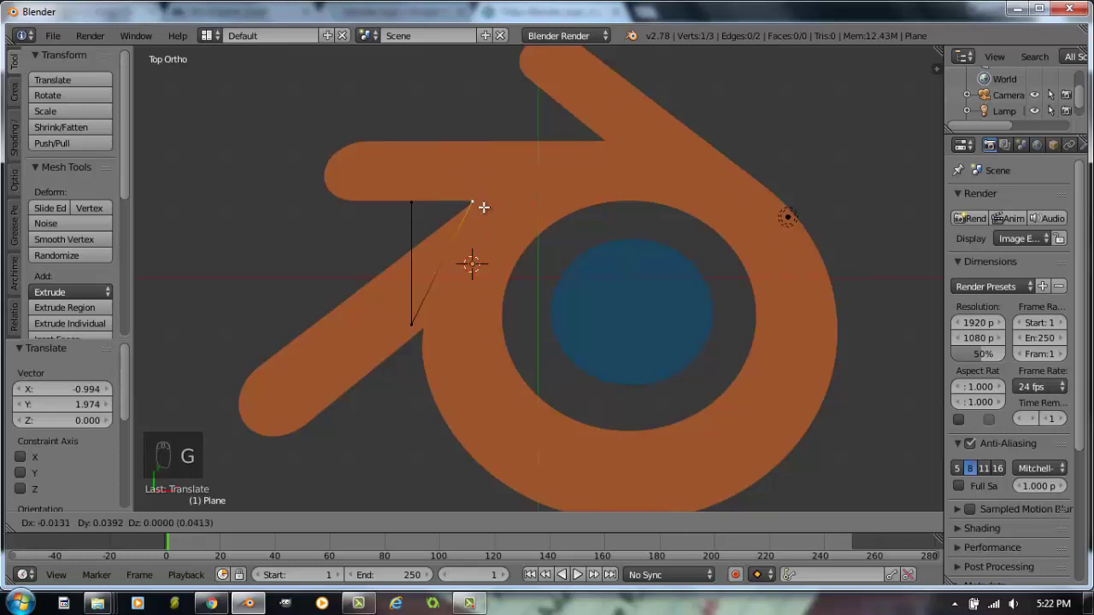
click(483, 208)
Step: Move the corner vertex to the point where the lower arm's upper edge meets its rounded tip
right_click(410, 322)
key(g)
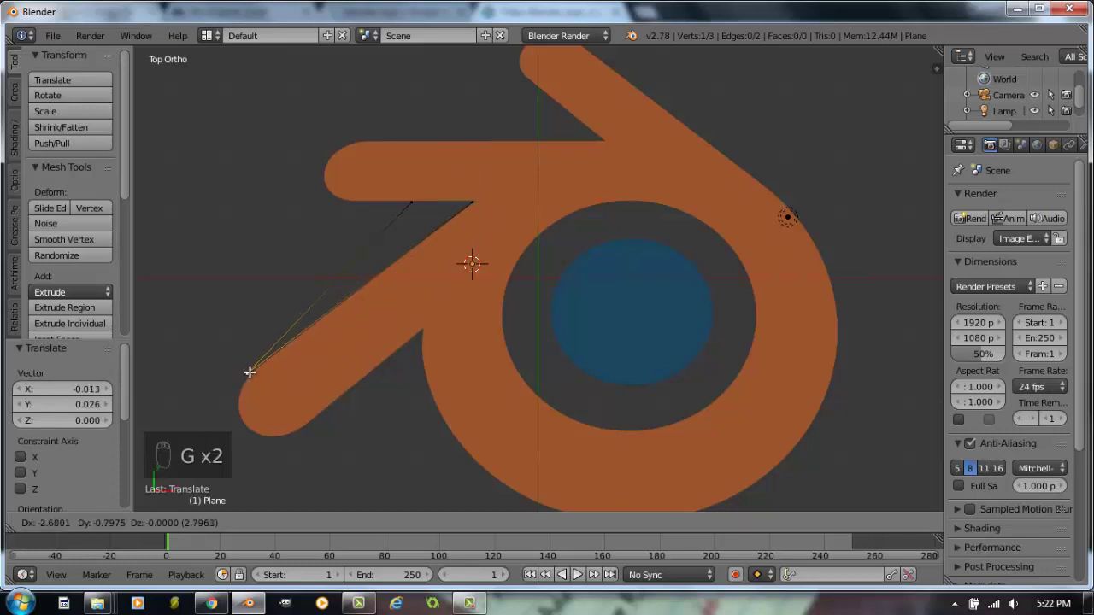
click(250, 371)
Step: Move the remaining upper vertex onto the left side of the lower arm's rounded tip
right_click(406, 206)
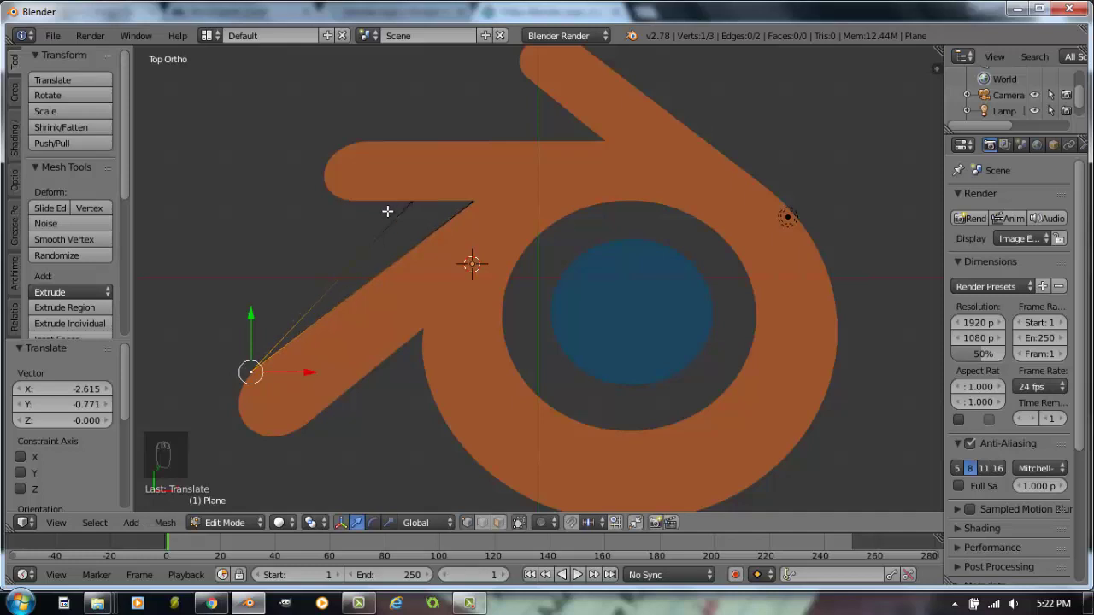
key(g)
key(g)
click(272, 258)
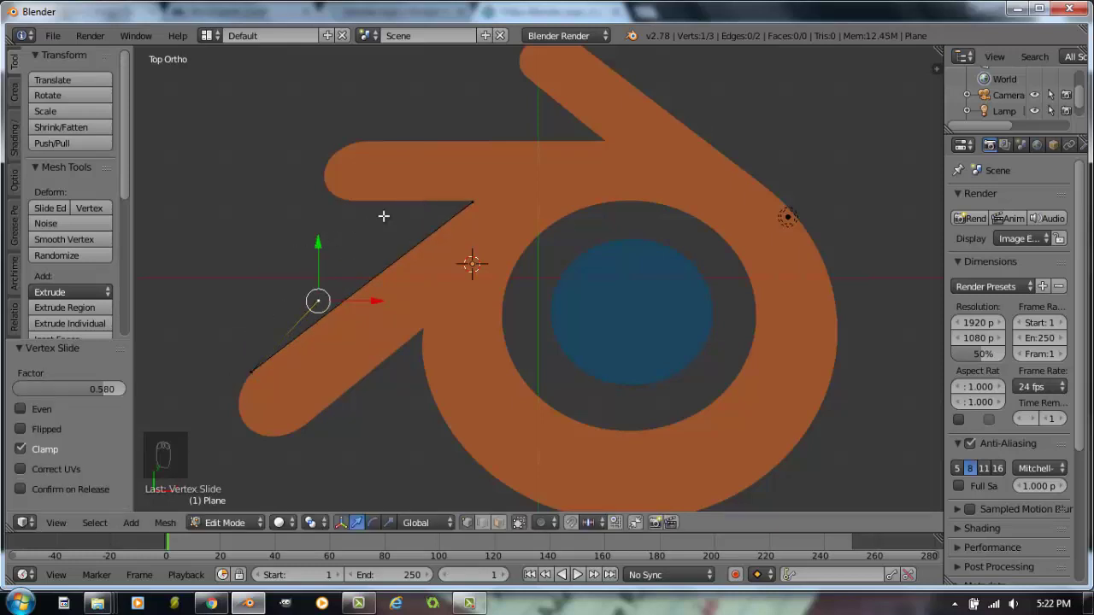
key(g)
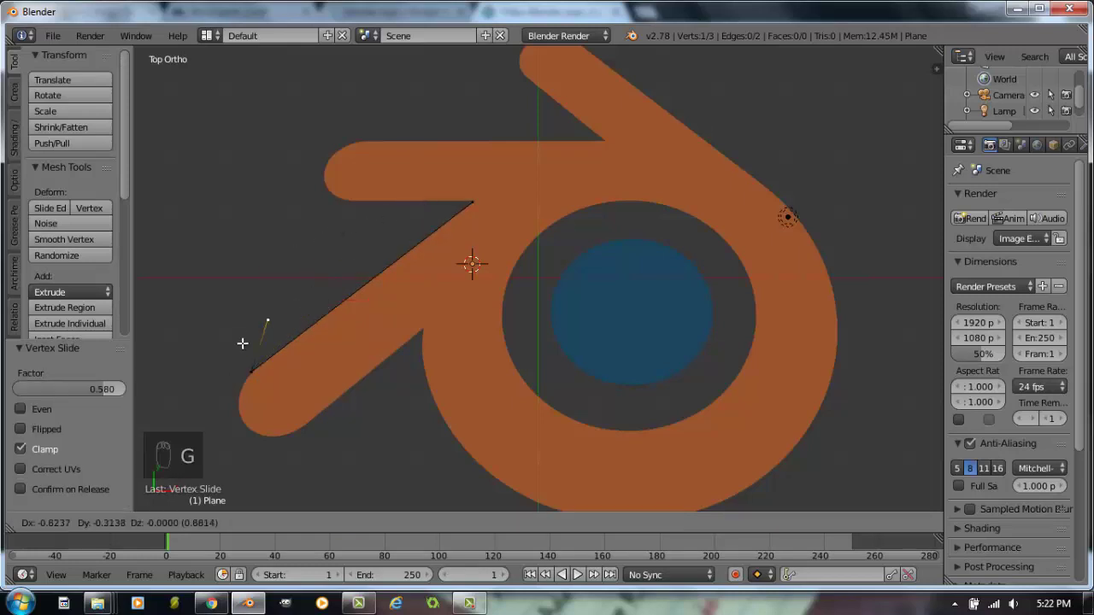
click(241, 396)
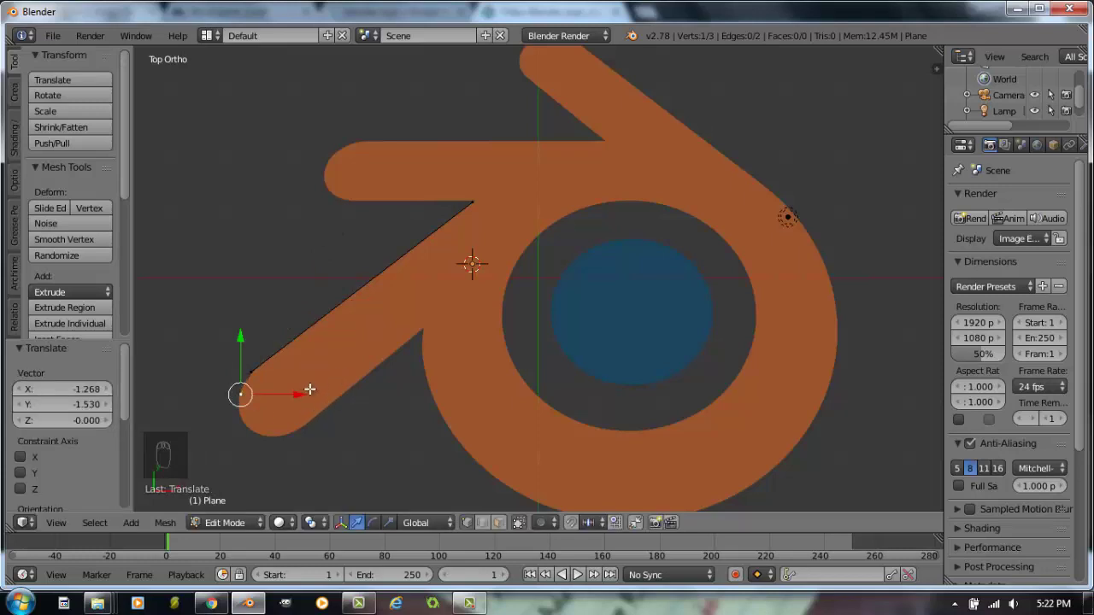
Step: Extrude four vertices around the lower arm's rounded tip and a fifth along its lower edge to the junction with the ring
key(e)
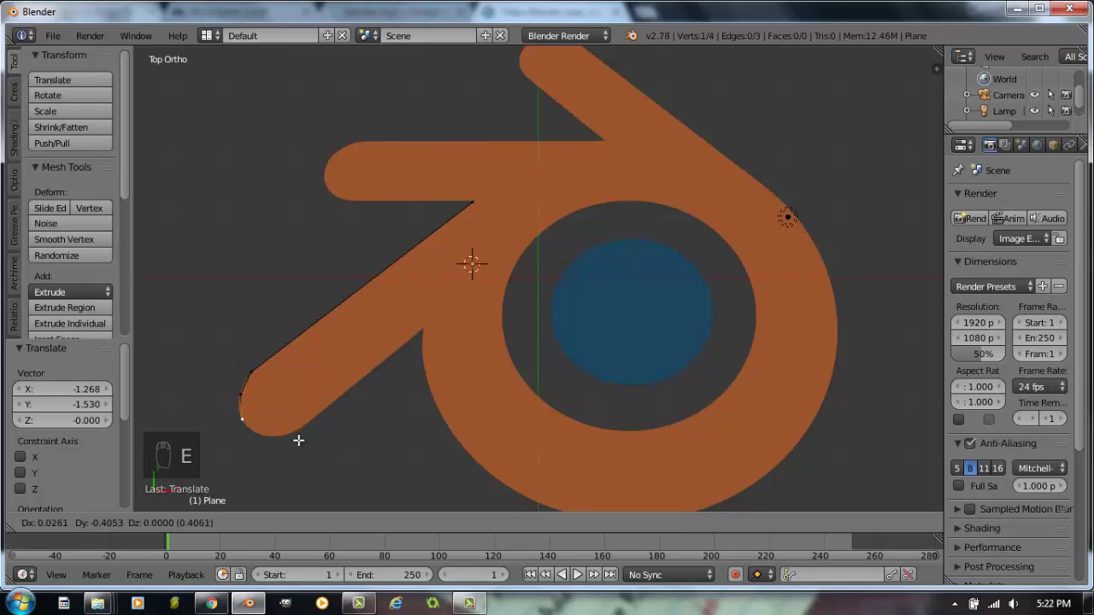
click(297, 440)
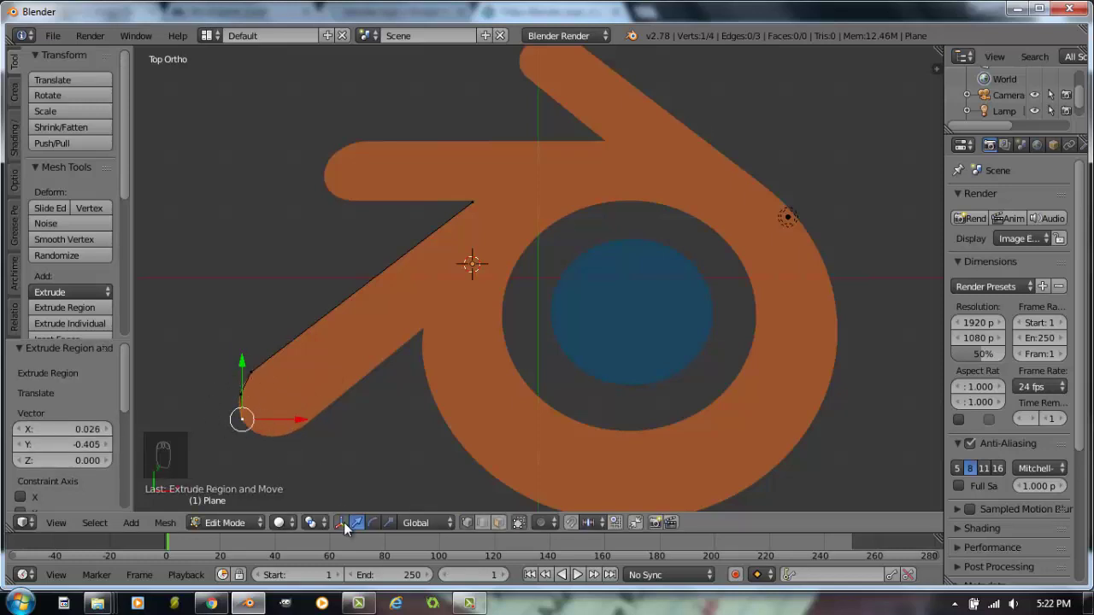
key(e)
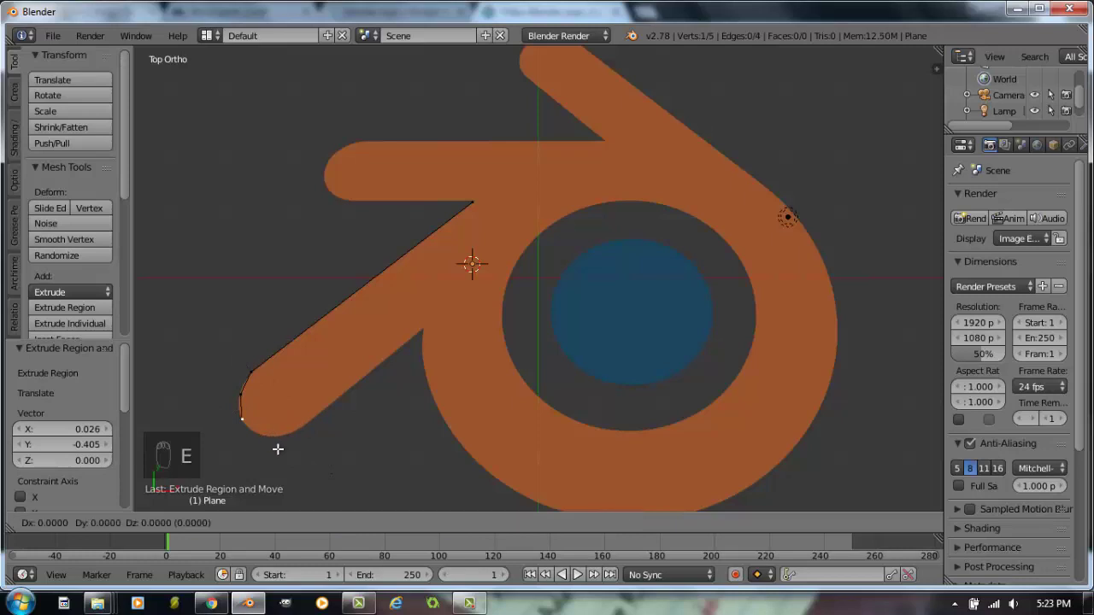
click(284, 455)
key(e)
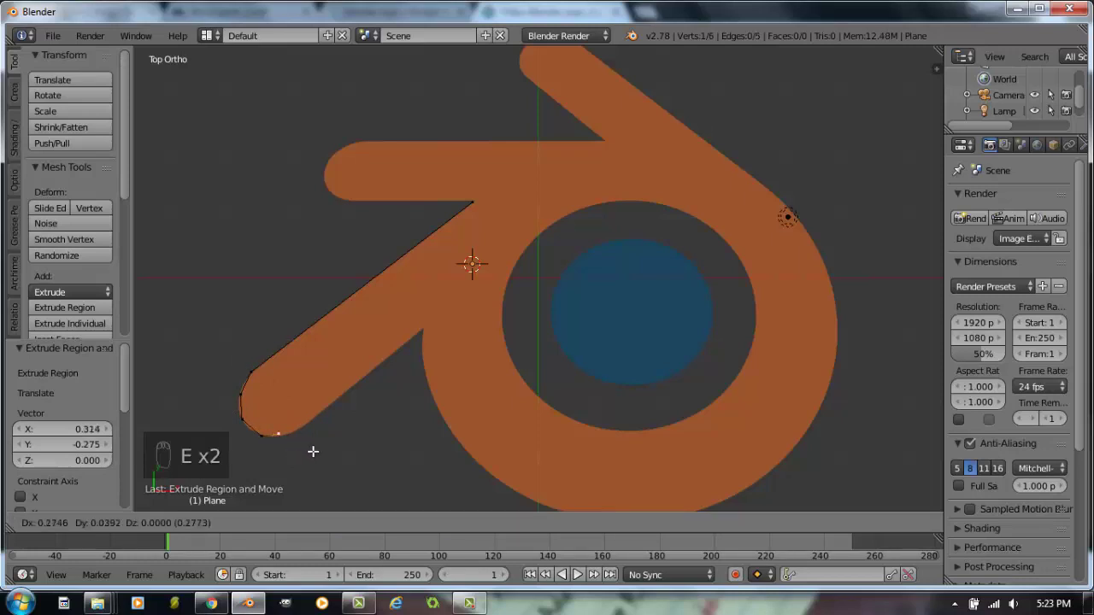
click(325, 452)
key(e)
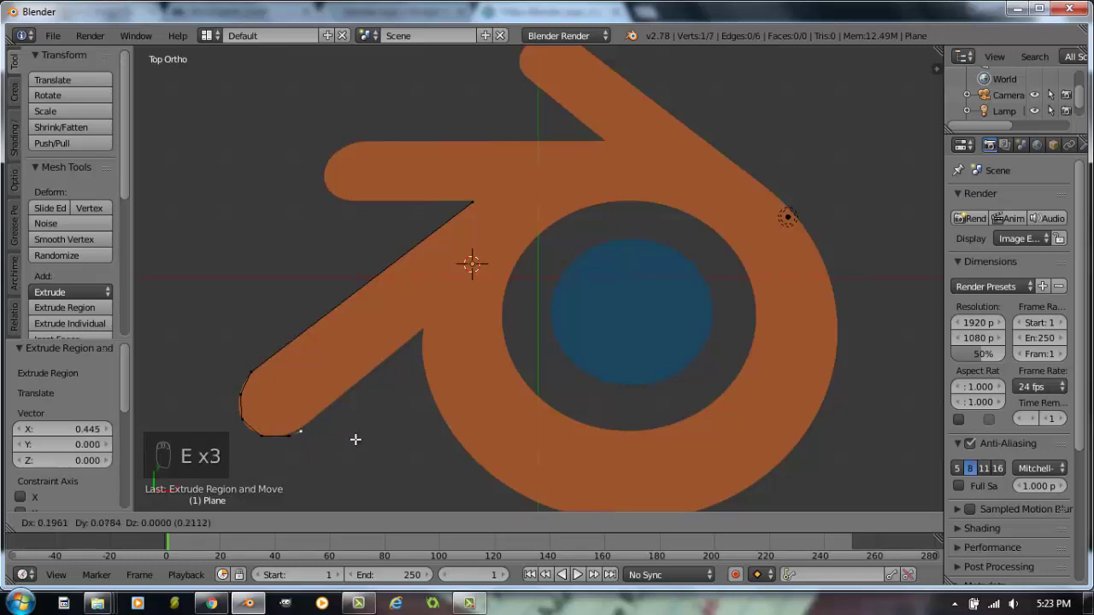
click(358, 434)
key(e)
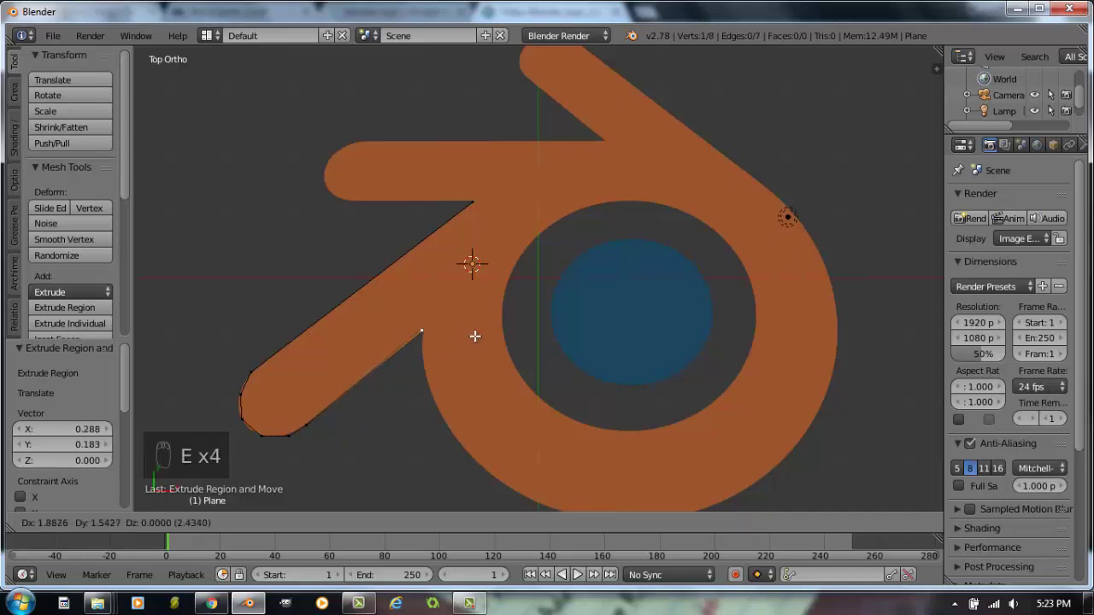
click(475, 336)
Step: Extrude three vertices along the lower-left outer edge of the ring
key(e)
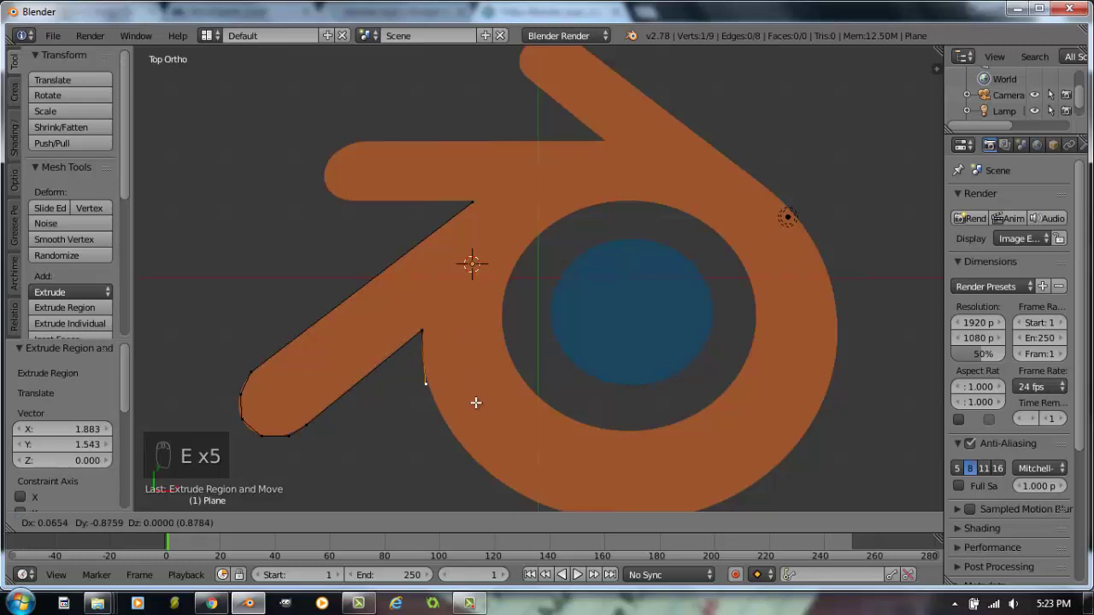
click(486, 419)
key(e)
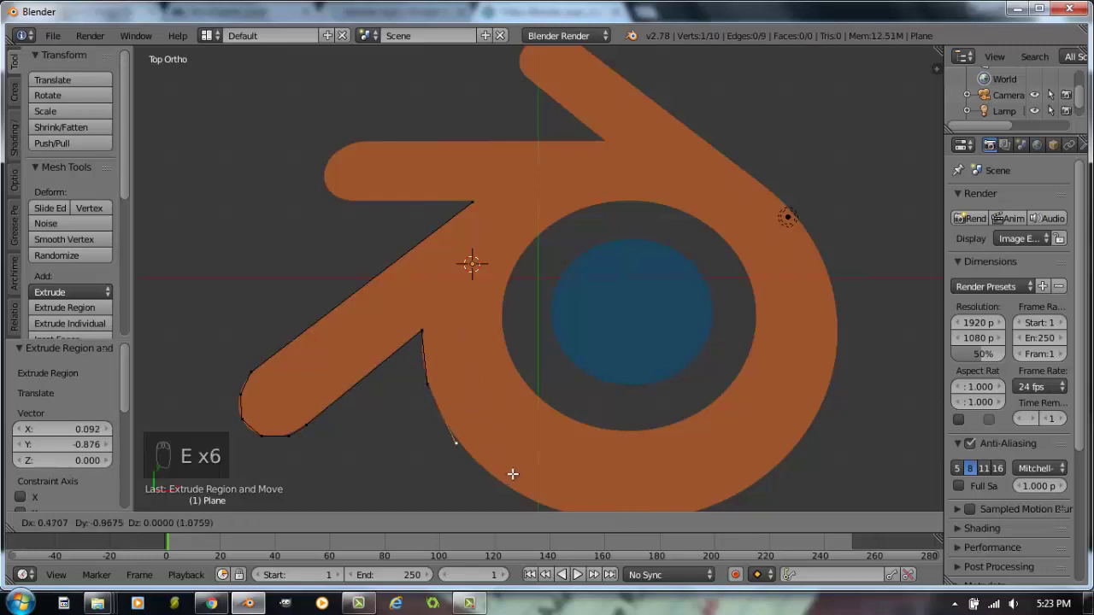
click(521, 480)
key(e)
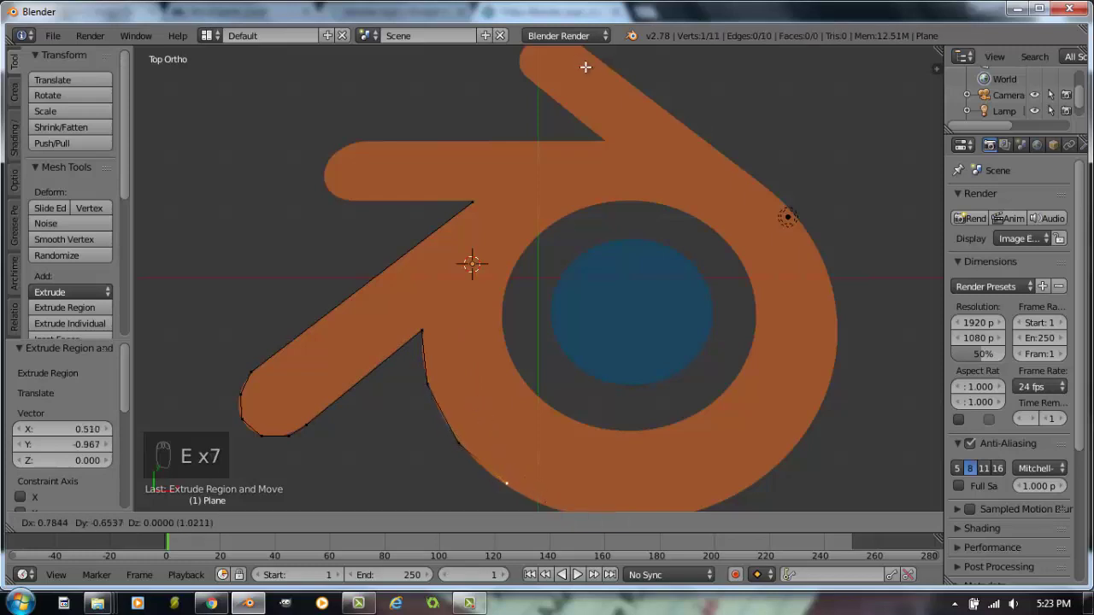
click(585, 68)
Step: Continue the outline with three extruded vertices along the ring's bottom and lower-right outer edge
key(e)
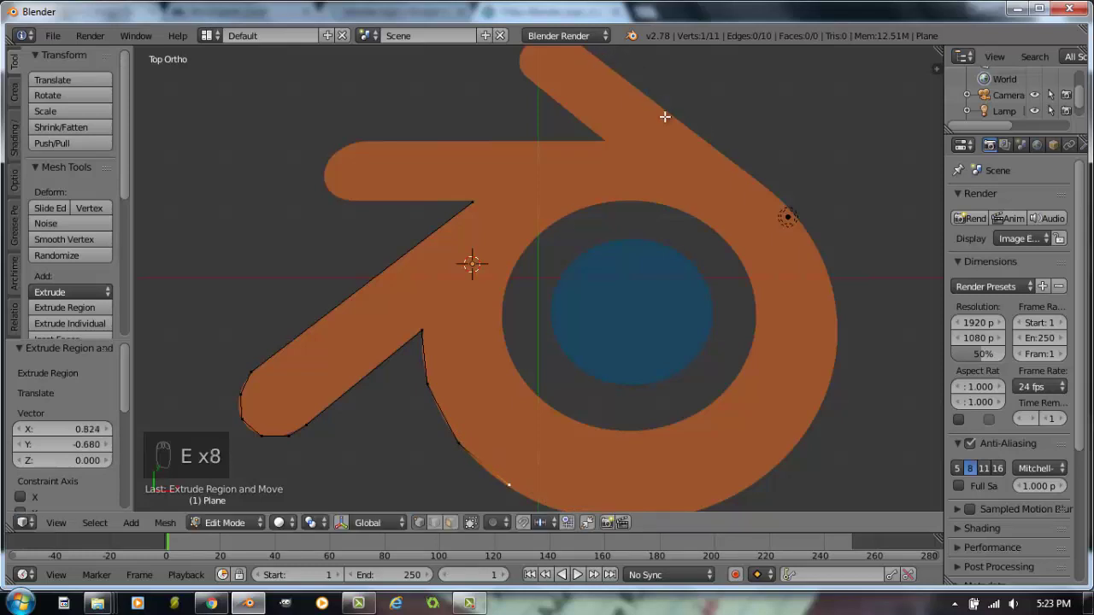
shift+middle_drag(640, 251, 562, 111)
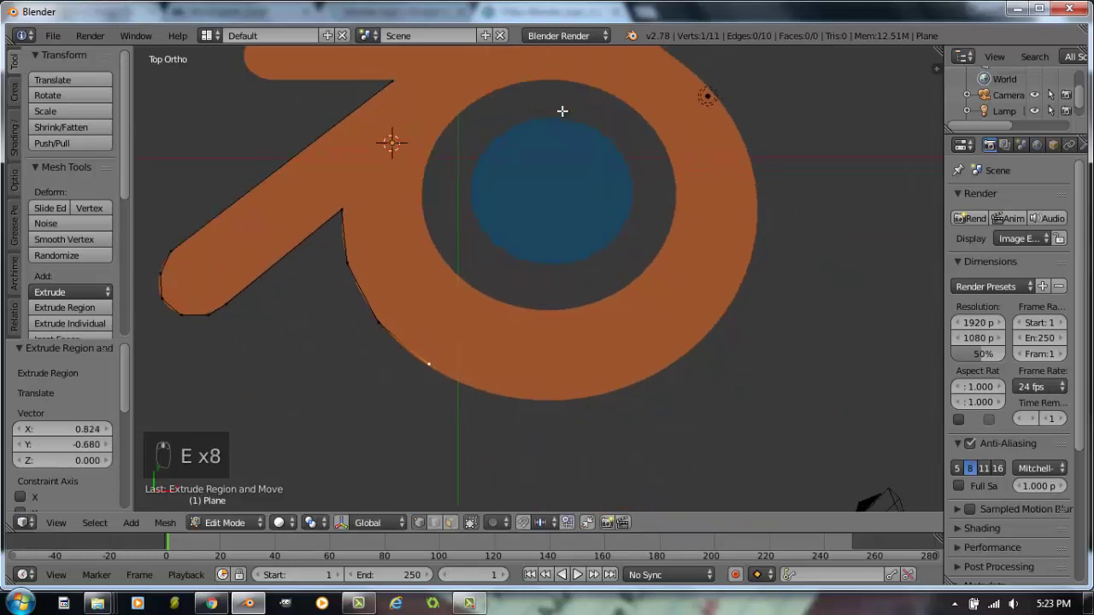
key(e)
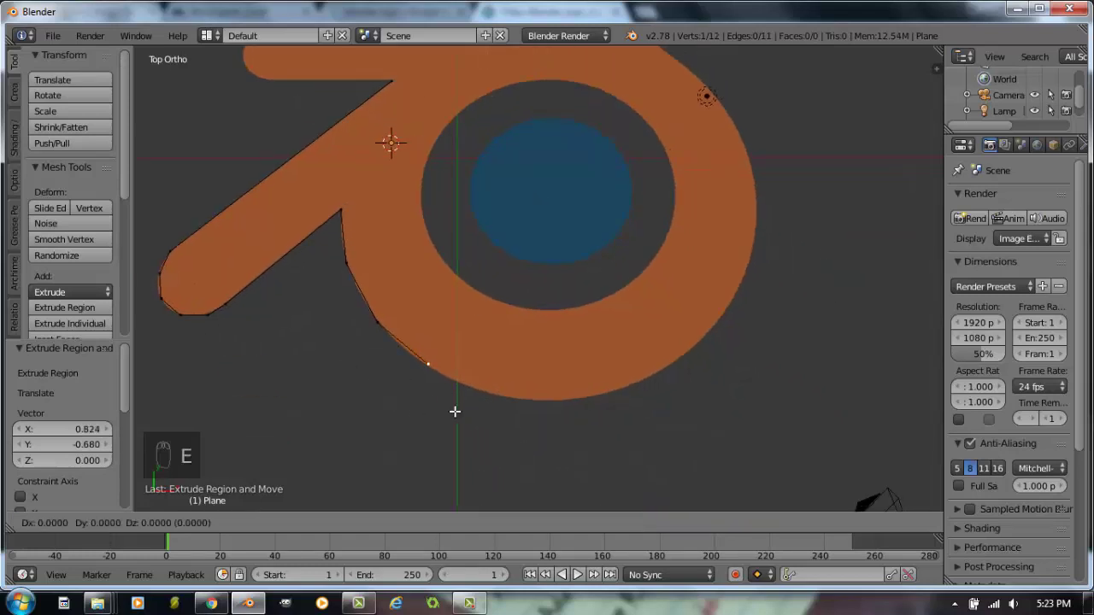
click(461, 423)
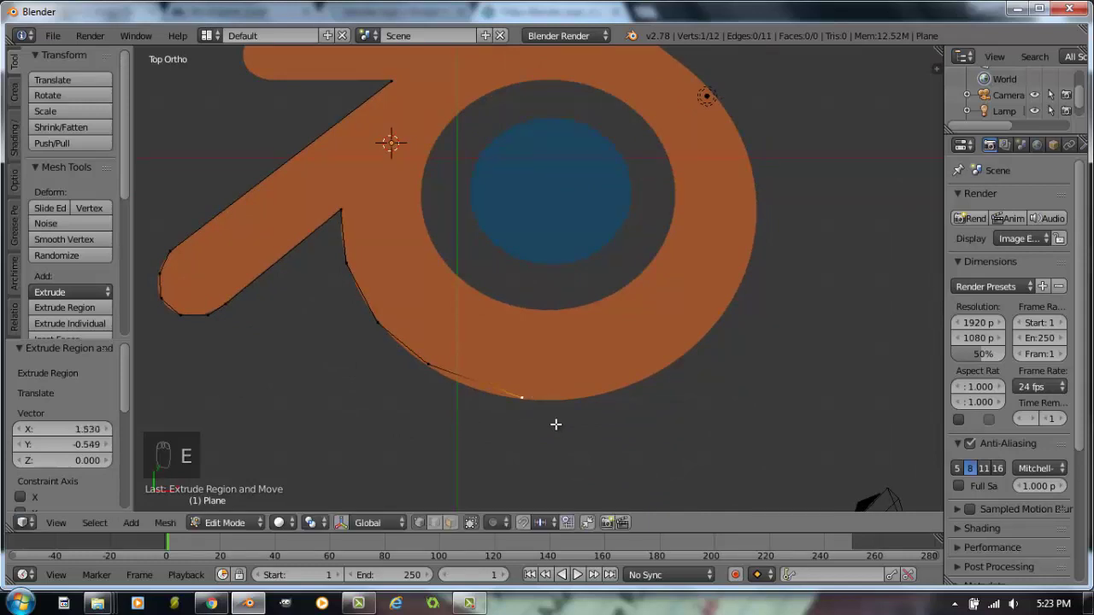
key(e)
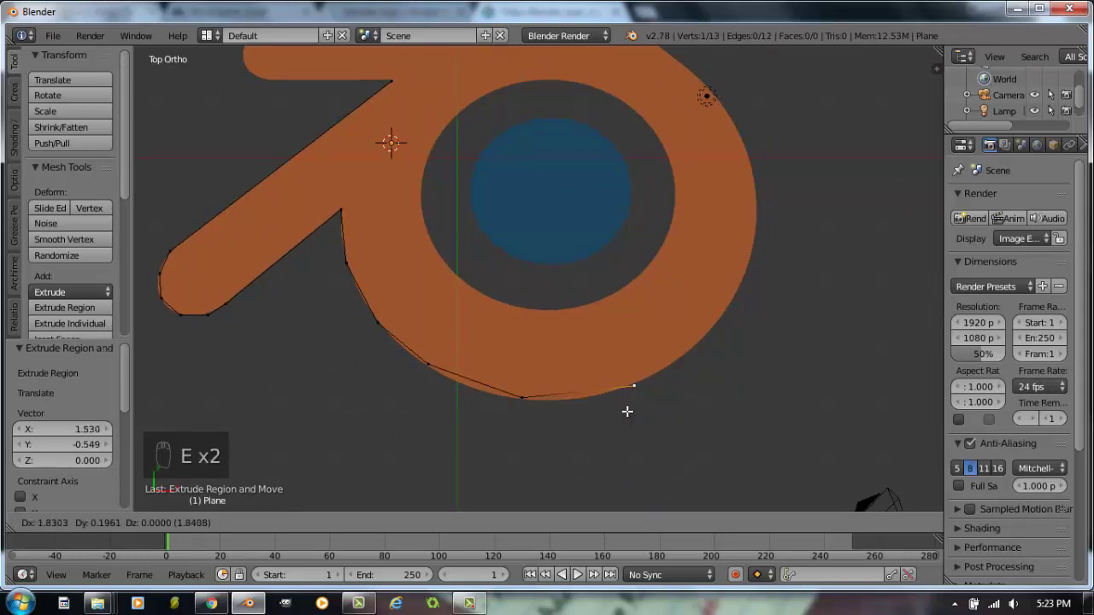
click(629, 408)
key(e)
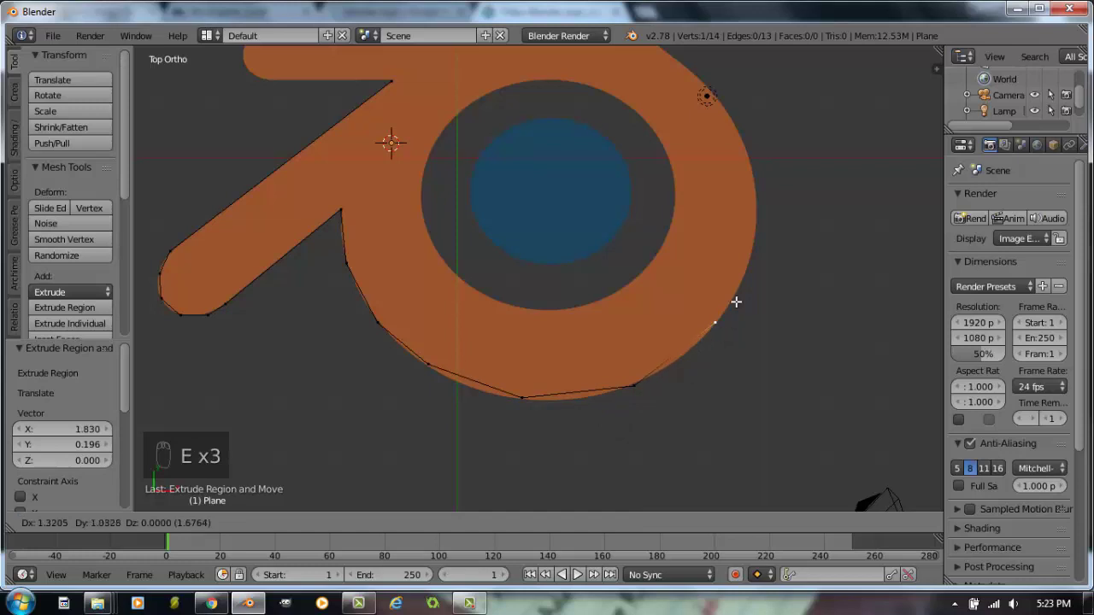
click(734, 308)
Step: Extrude three vertices up the ring's right outer edge to the base of the upper arm
key(e)
click(774, 192)
key(e)
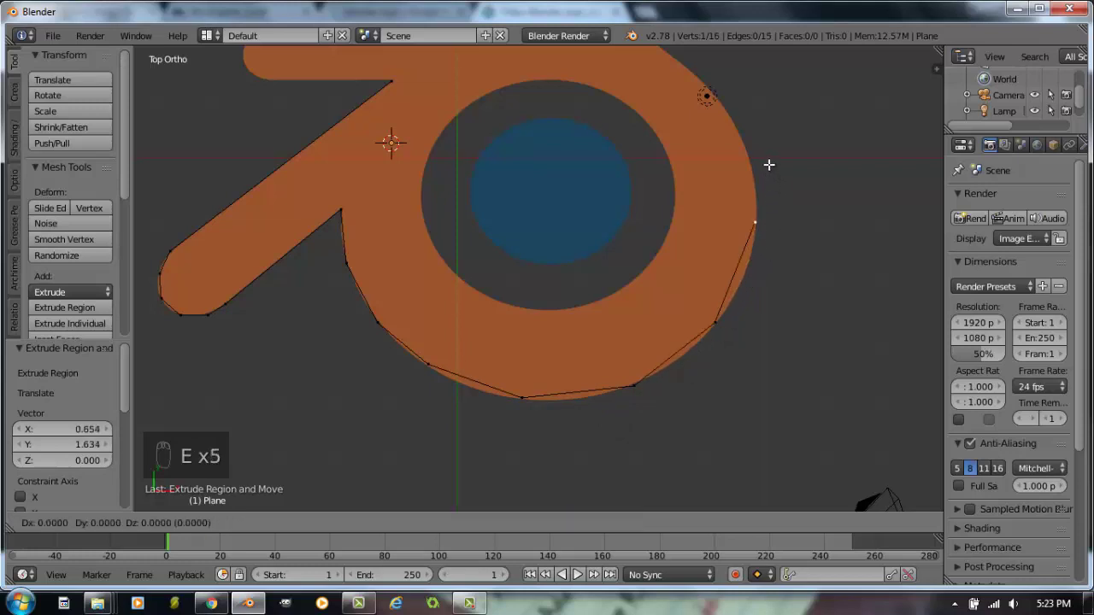
click(751, 94)
key(e)
click(693, 499)
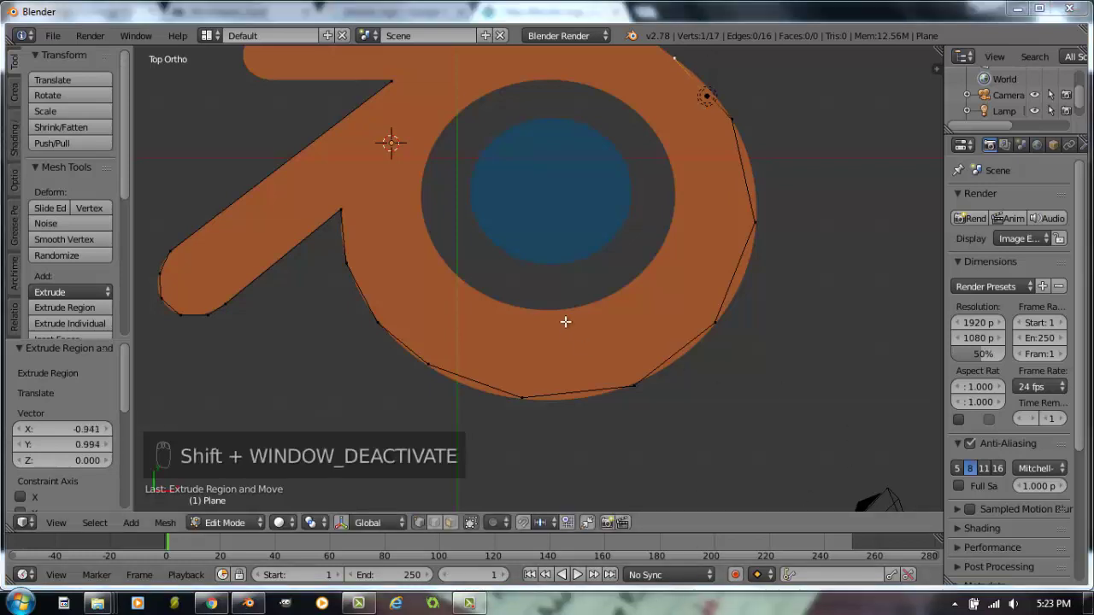
Step: In top view, extrude two vertices along the upper arm's upper edge to the start of its rounded tip
middle_drag(530, 318, 597, 237)
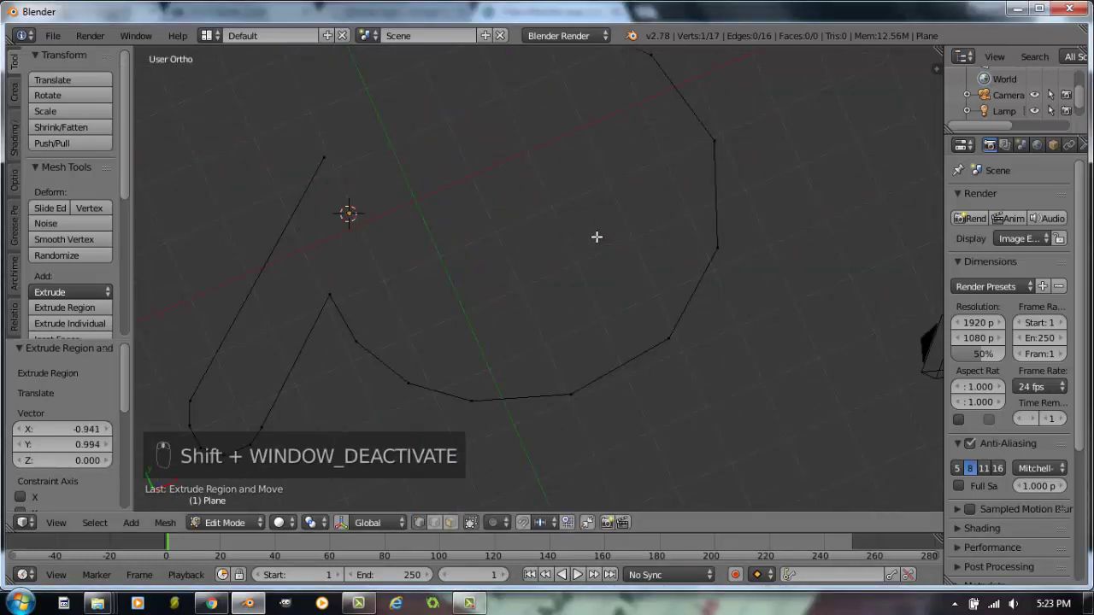
key(KP_7)
shift+middle_drag(531, 237, 692, 300)
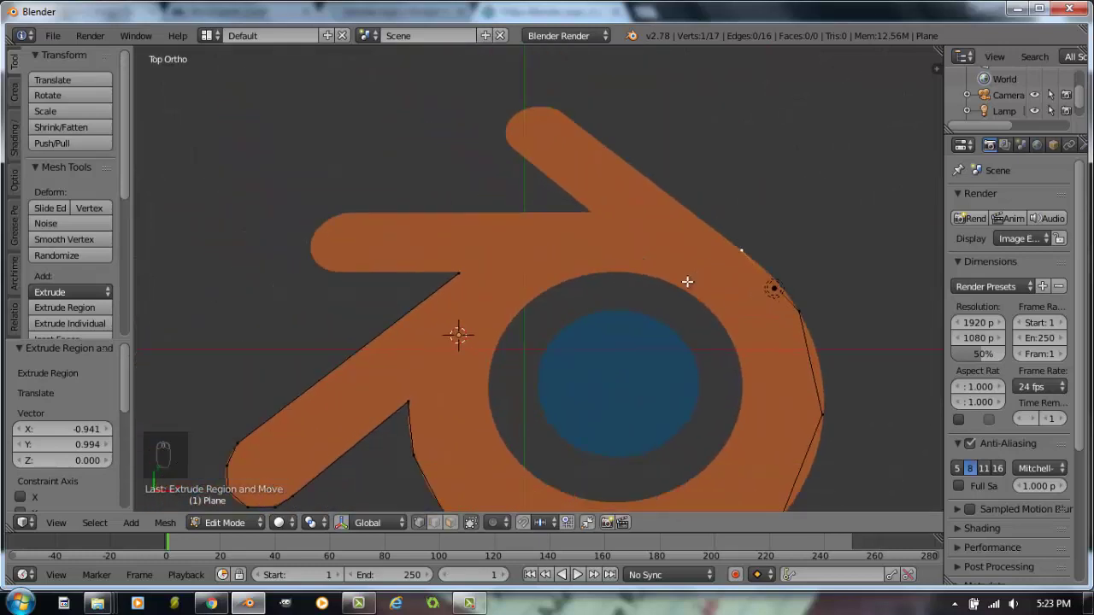
key(e)
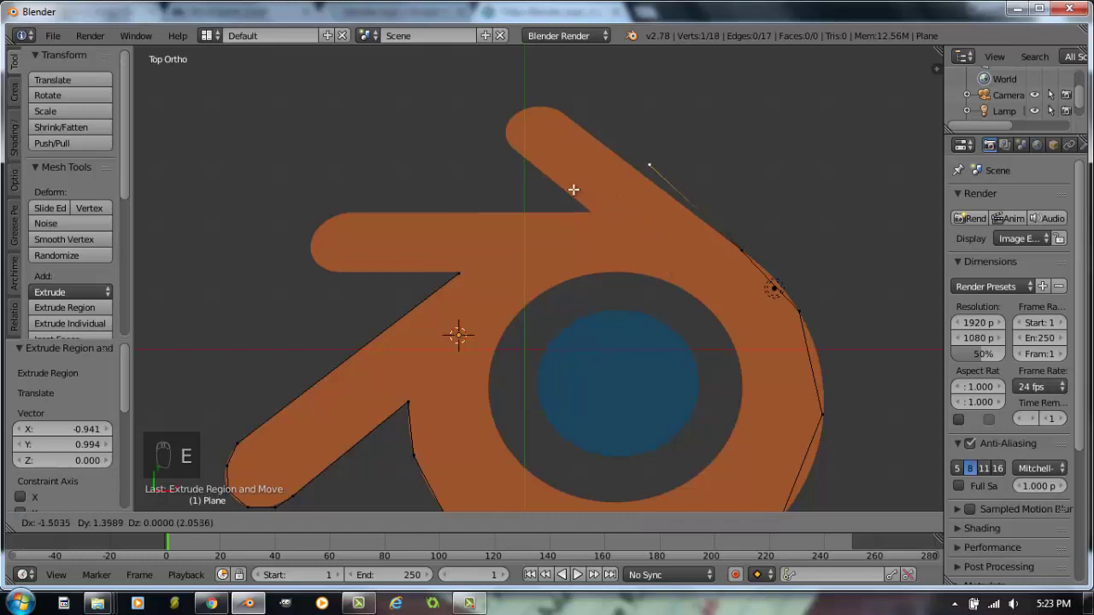
click(548, 169)
key(e)
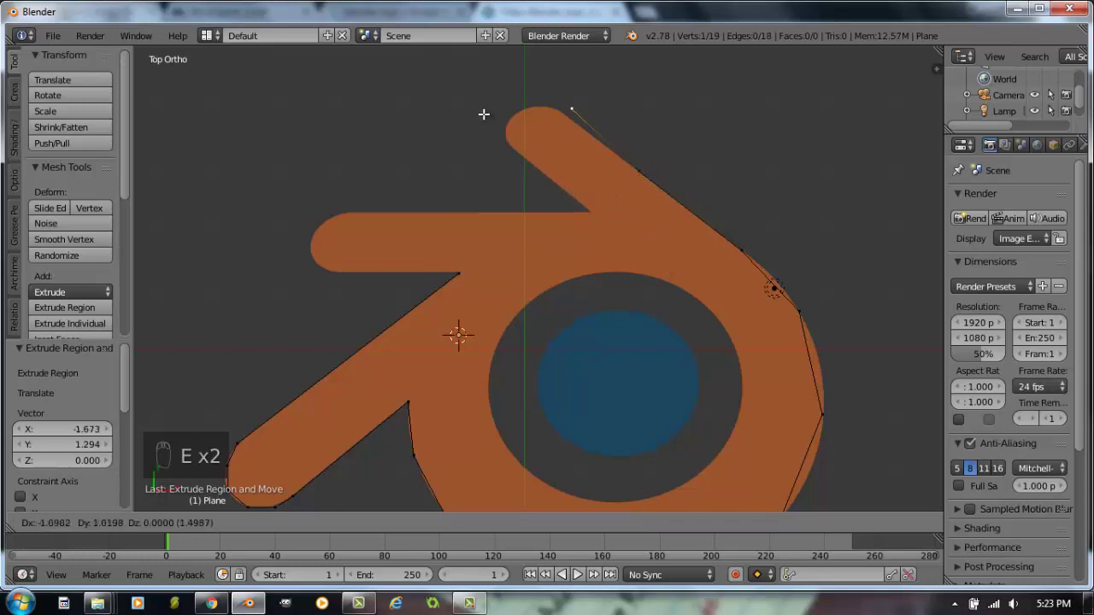
click(469, 121)
Step: Extrude three vertices around the upper arm's rounded tip and one along its lower edge to the corner with the middle arm
key(e)
click(436, 130)
key(e)
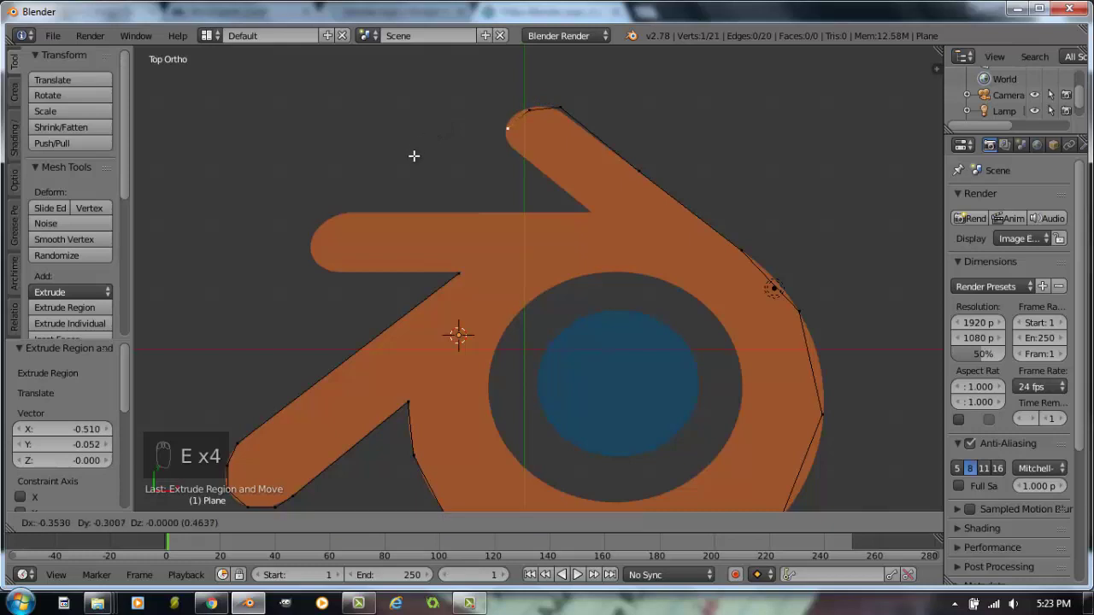
click(415, 158)
key(e)
click(446, 196)
key(e)
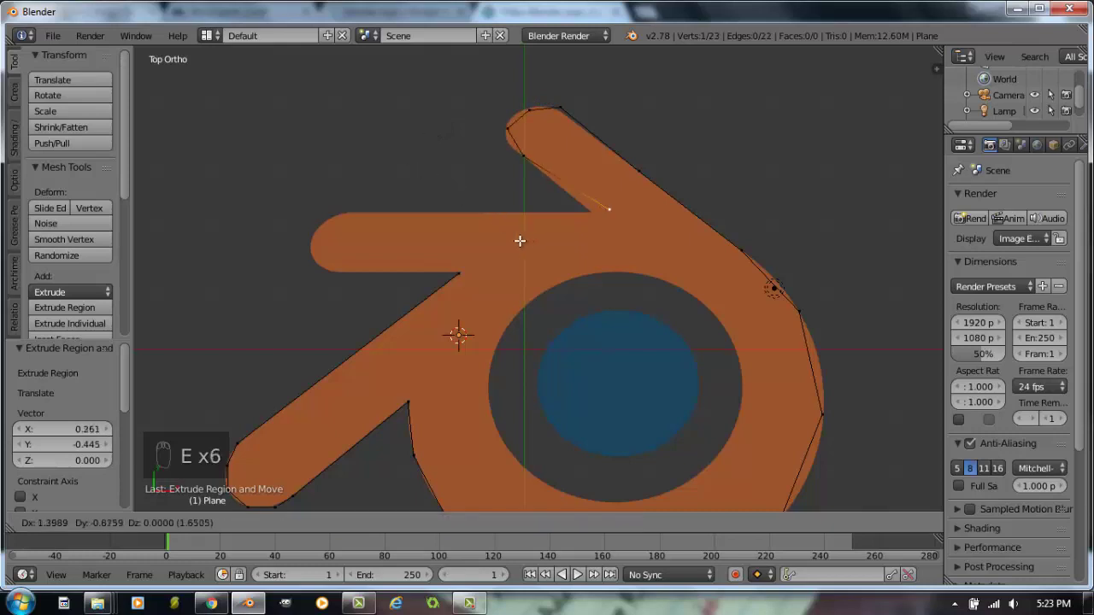
click(503, 237)
Step: Extrude two vertices along the middle arm's upper edge to the start of its rounded tip
key(e)
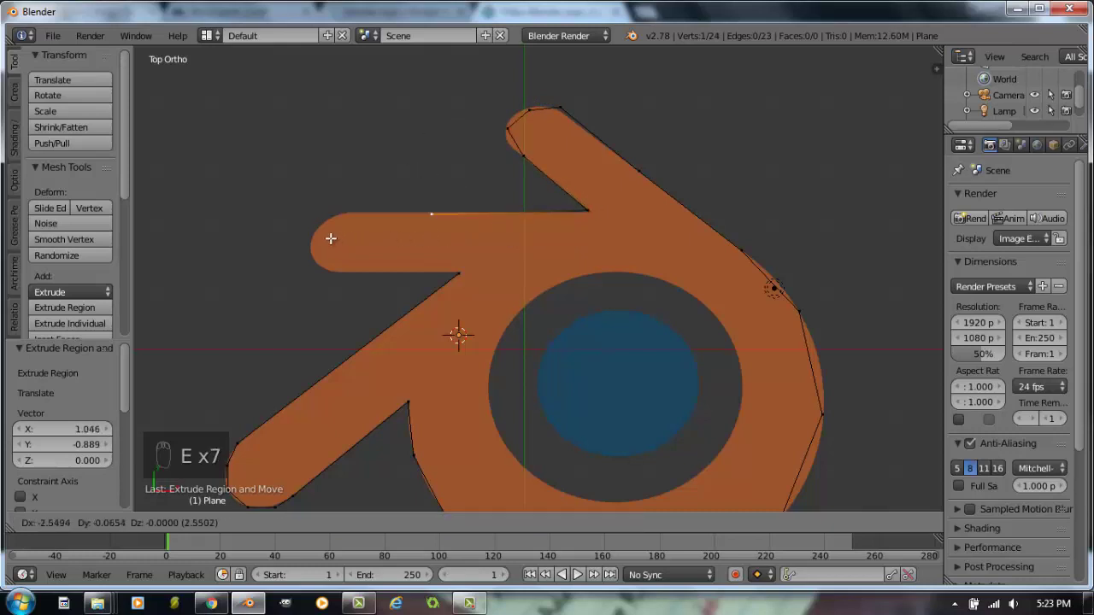
click(318, 239)
key(e)
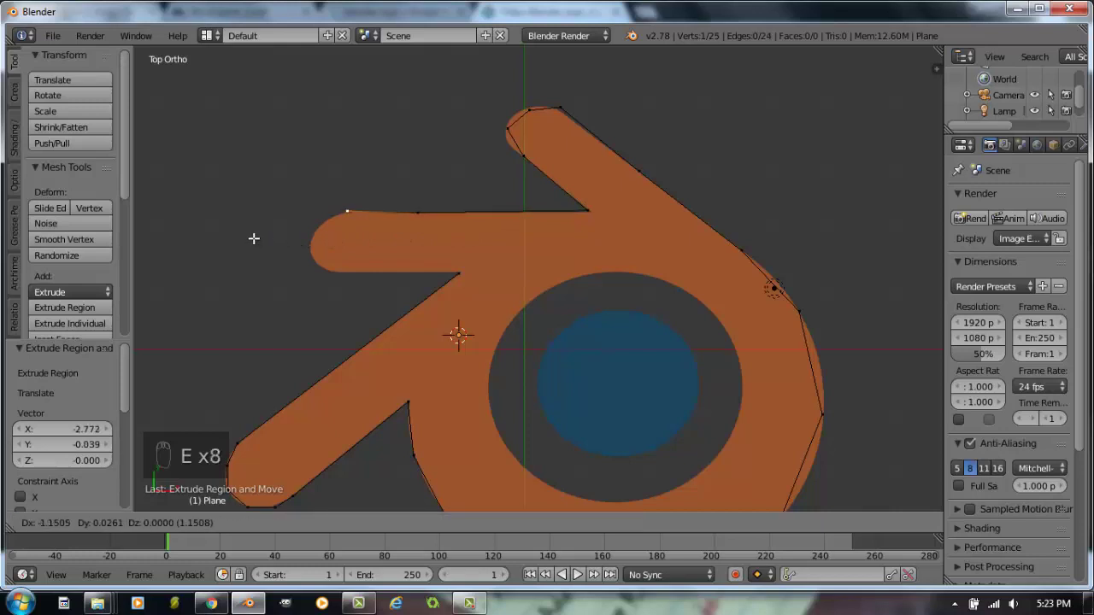
click(253, 238)
Step: Extrude three vertices around the middle arm's rounded tip and one along its lower edge
key(e)
click(216, 261)
key(e)
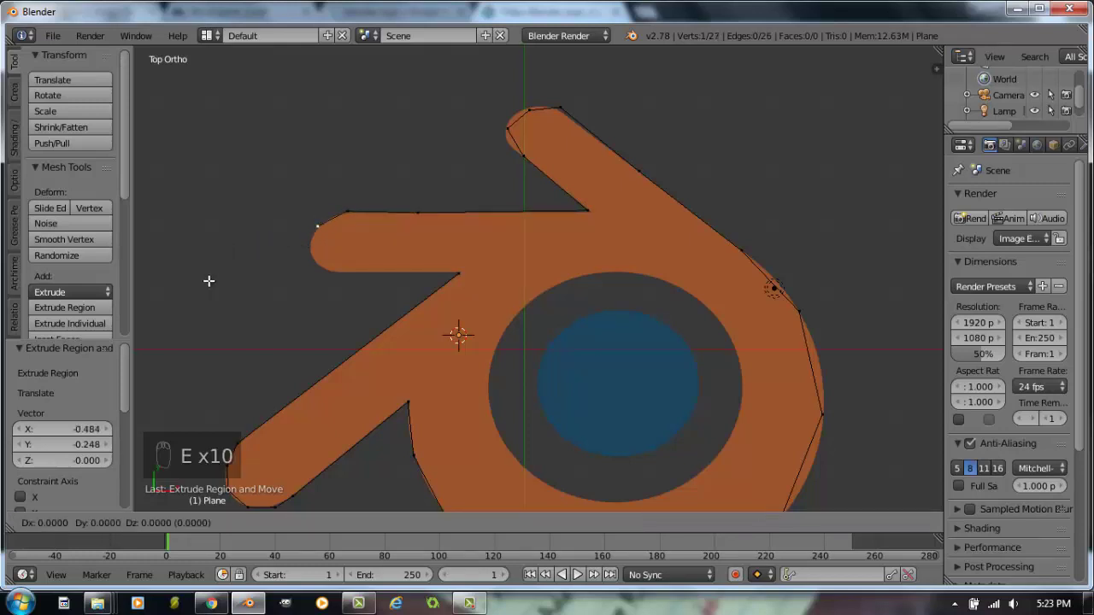
click(219, 304)
key(e)
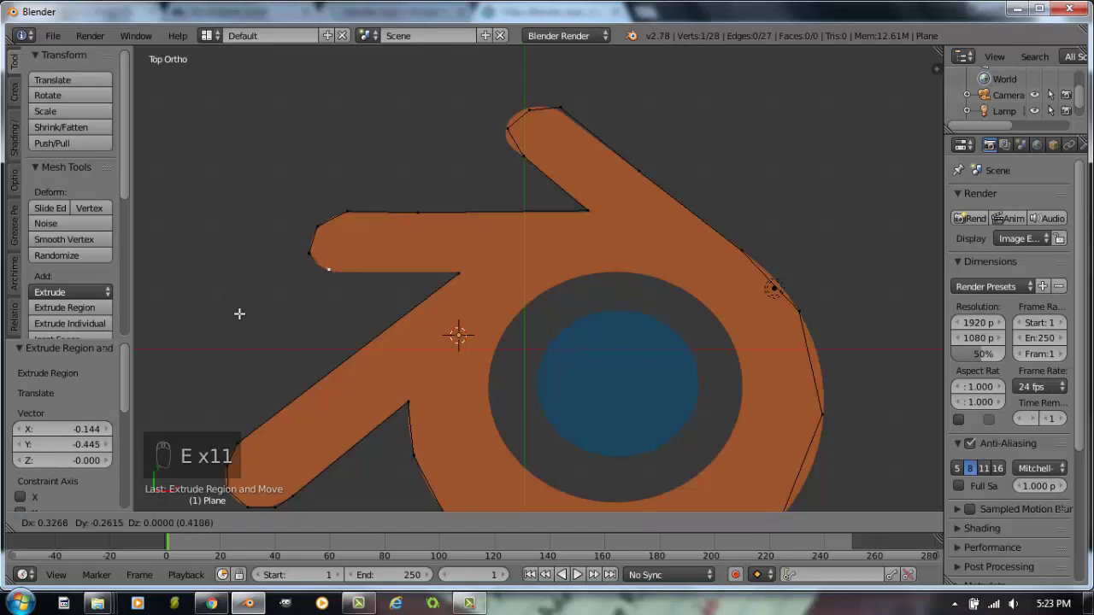
click(240, 313)
key(e)
click(283, 315)
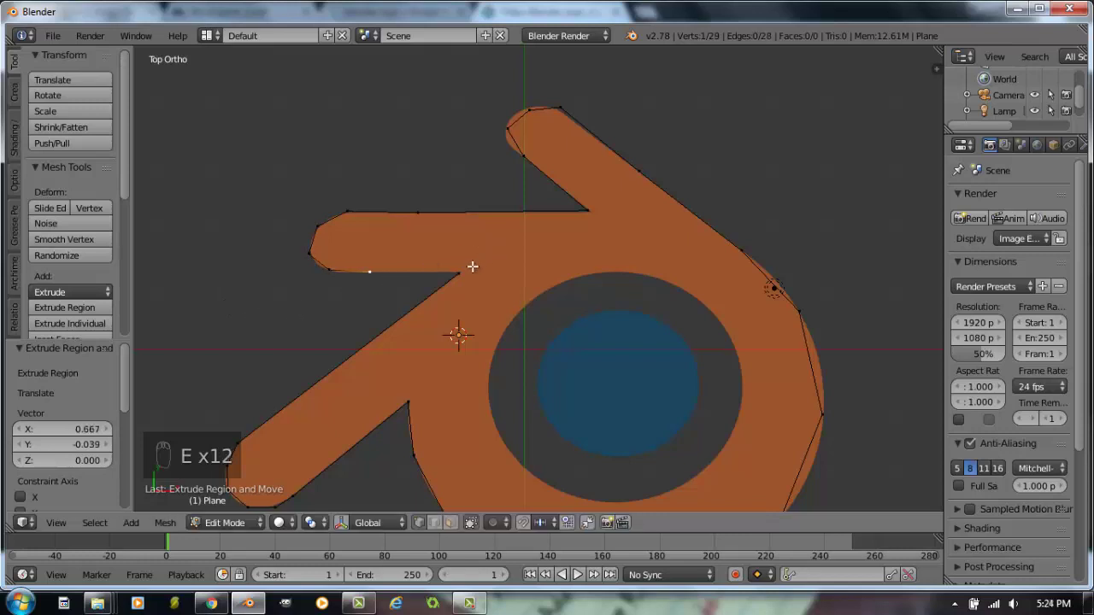
Step: Close the outer outline with an edge joining the middle arm's last lower vertex to the corner vertex at the lower arm
middle_drag(472, 267, 447, 281)
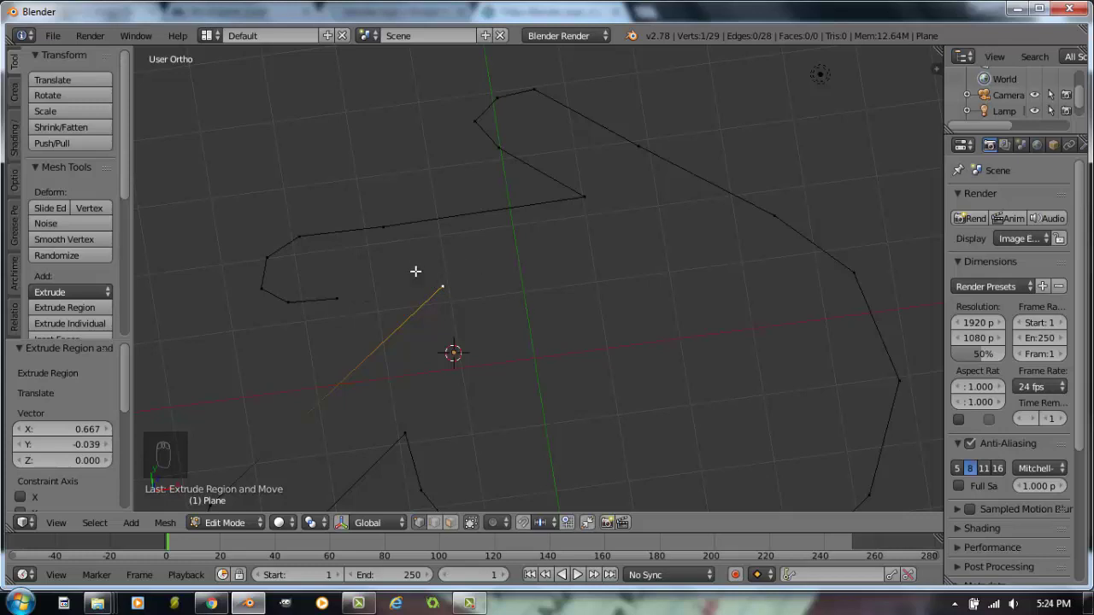
right_click(338, 298)
shift+right_click(443, 286)
key(f)
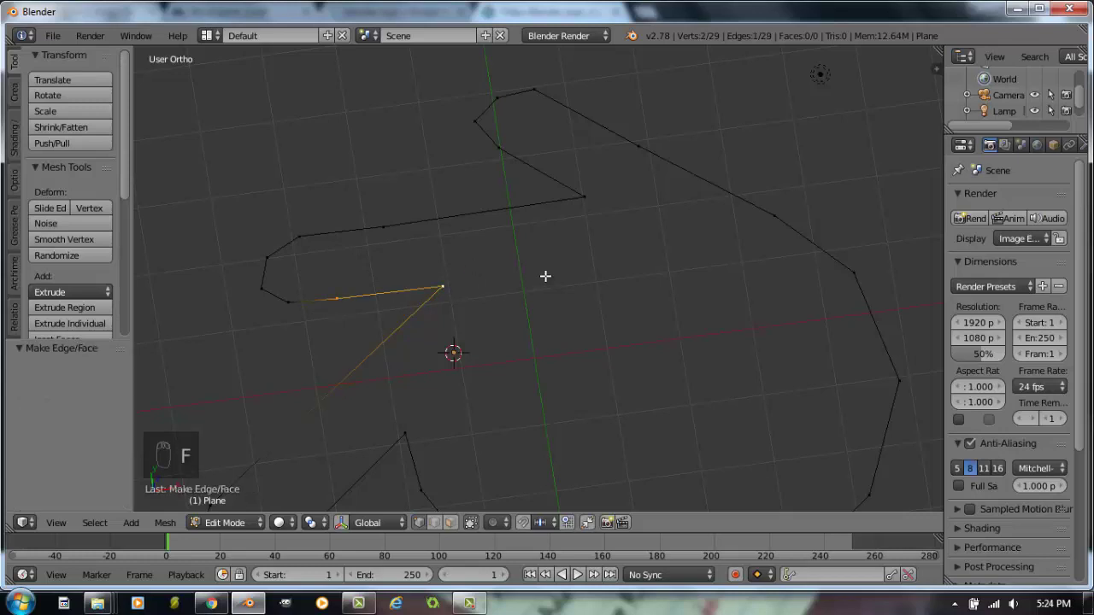
middle_drag(588, 289, 537, 254)
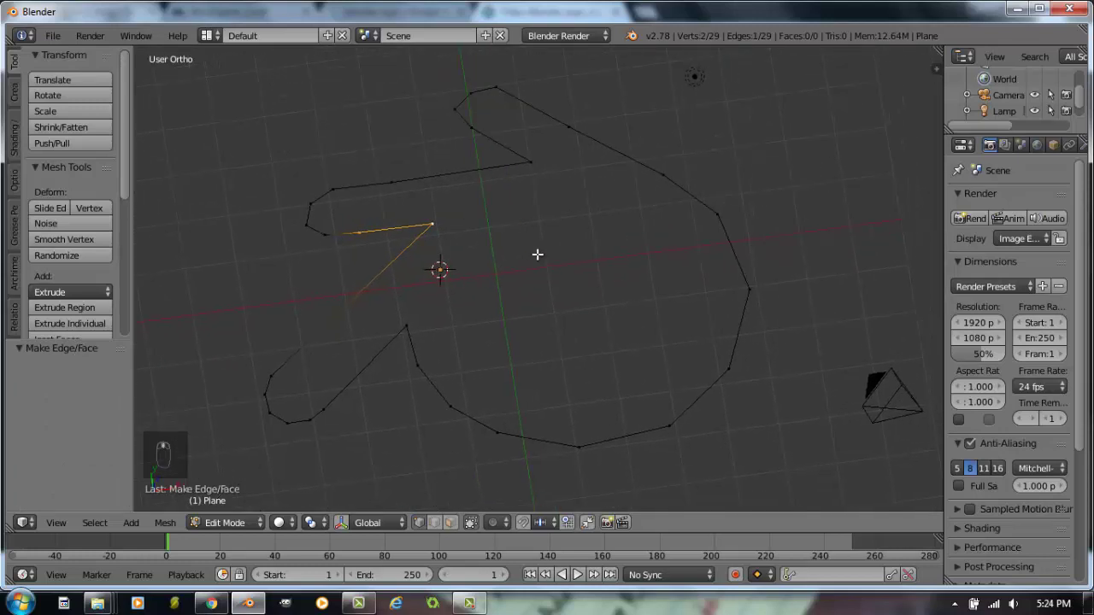
Step: In top view, duplicate the corner vertex between the middle and lower arms onto the ring hole's upper-left edge, about 1.16 in X and -0.44 in Y away
key(KP_7)
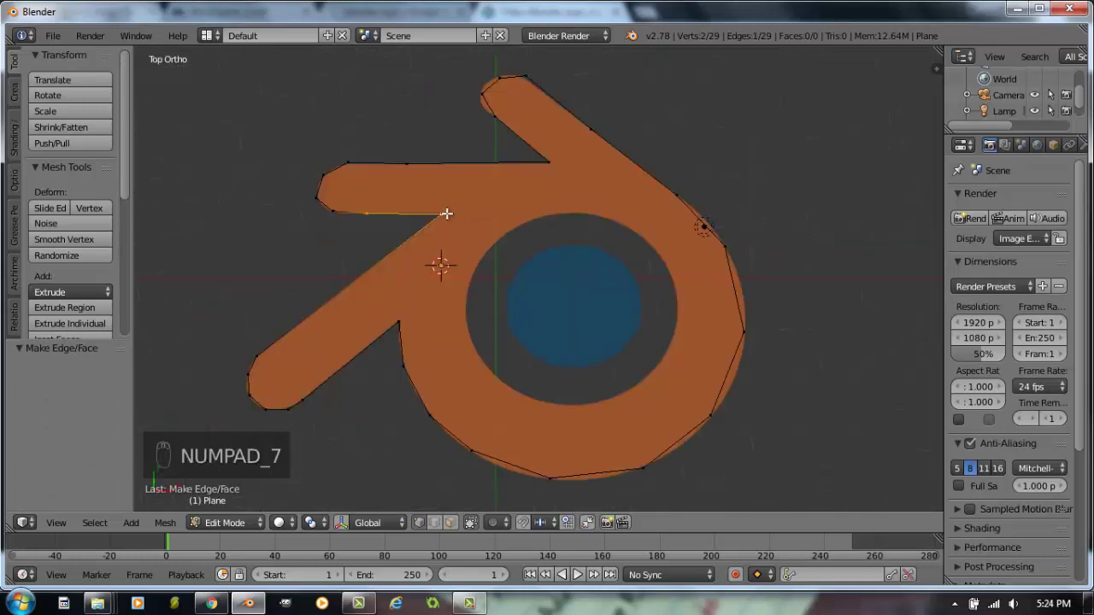
right_click(447, 213)
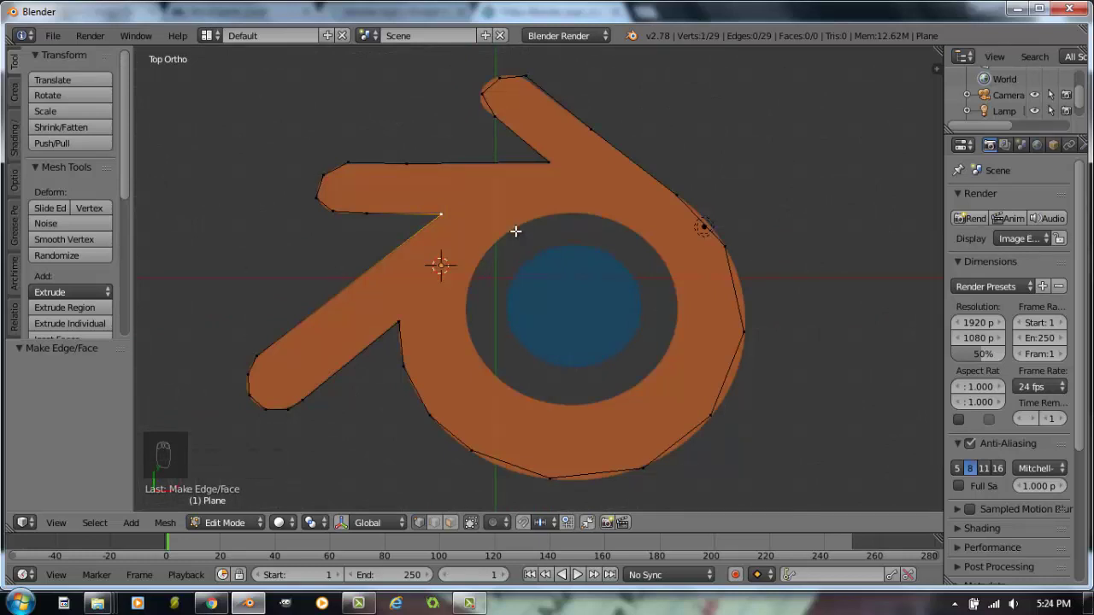
key(shift+d)
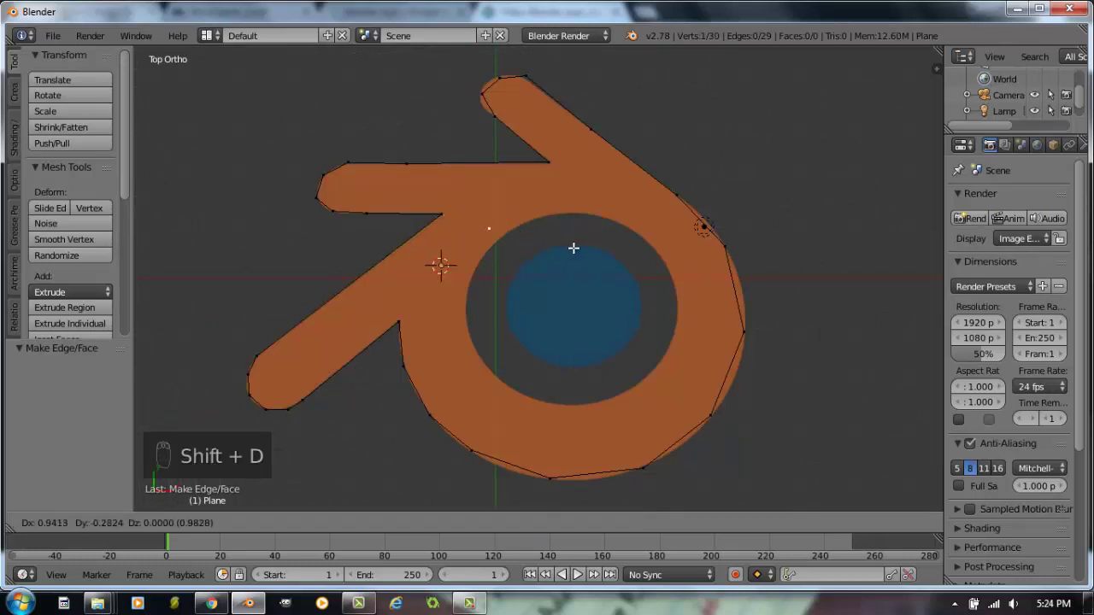
click(575, 254)
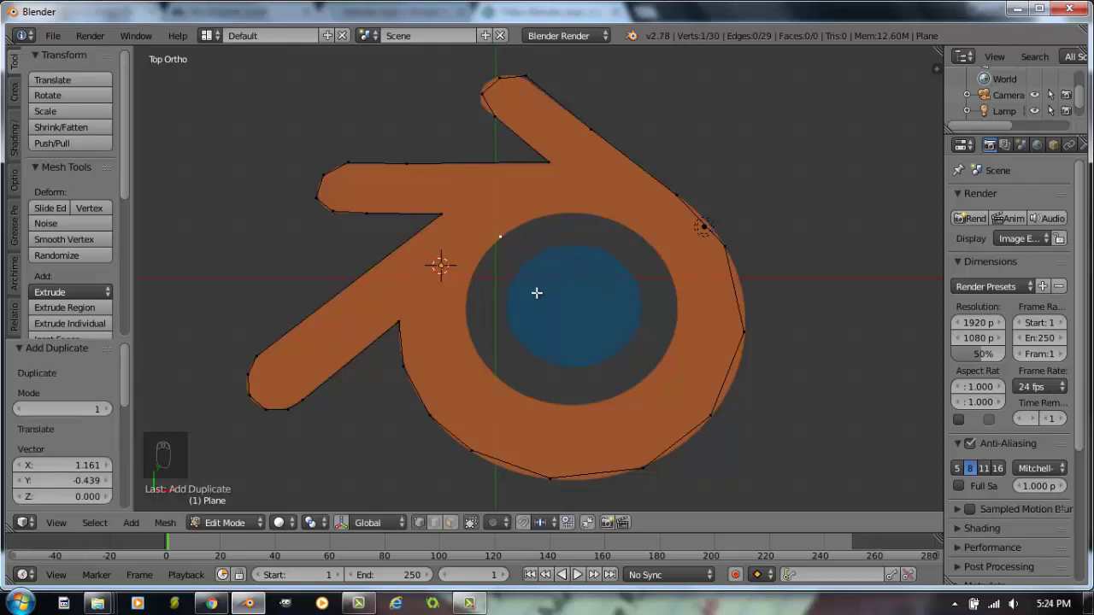
Step: Extrude three vertices down the left side of the ring's inner hole
key(e)
click(512, 327)
key(e)
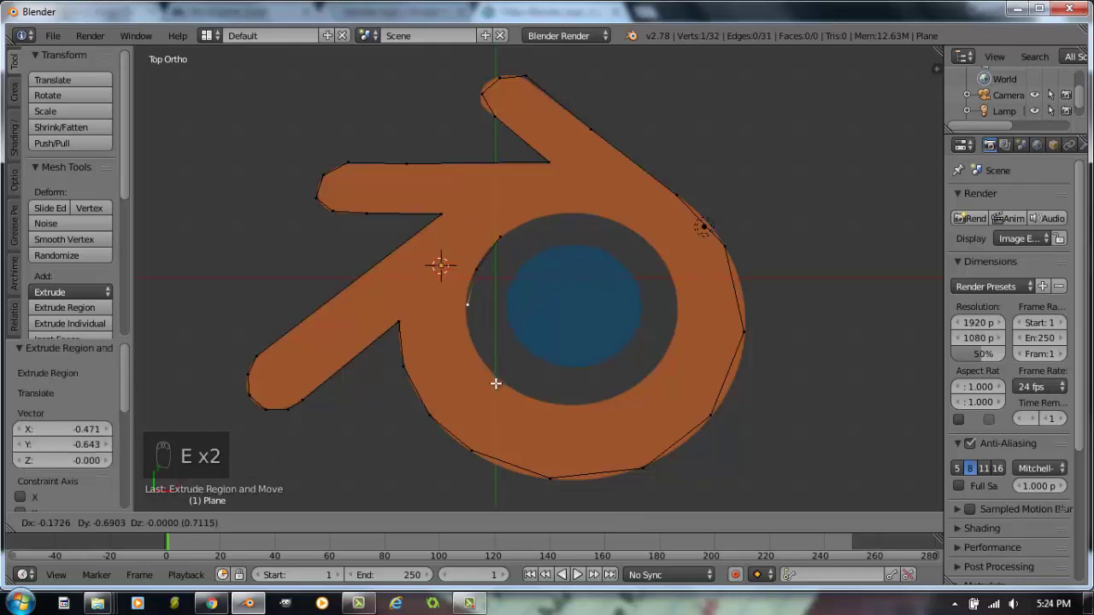
click(513, 408)
key(e)
click(533, 444)
Step: Extrude three vertices along the bottom and lower-right edge of the ring's inner hole
key(e)
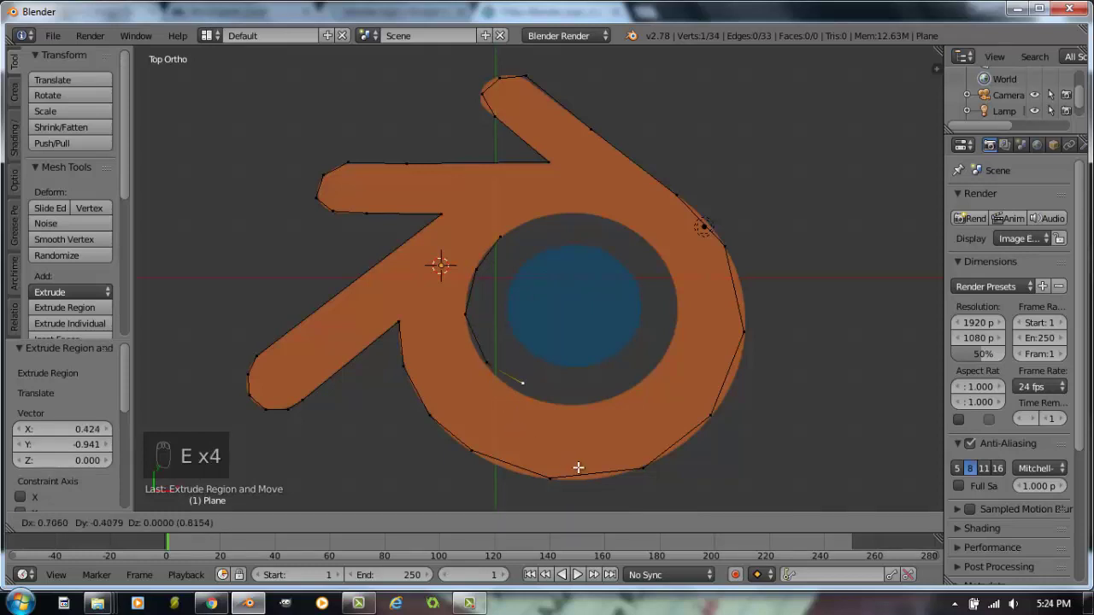
click(623, 476)
key(e)
click(700, 479)
key(e)
click(743, 427)
Step: Extrude three vertices up the right side of the inner hole and onto its top edge
key(e)
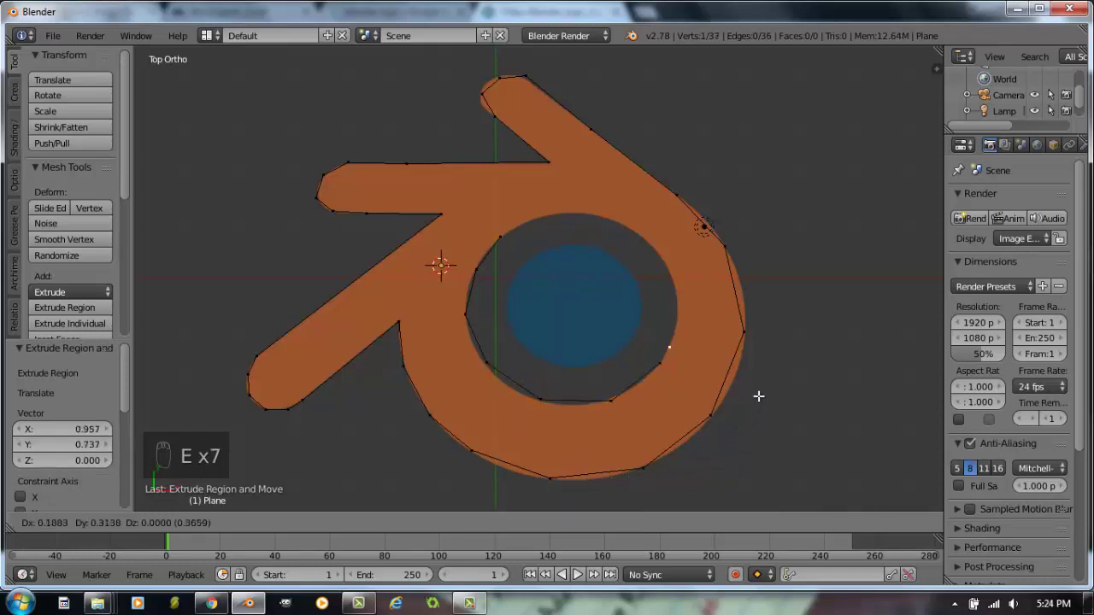
click(764, 358)
key(e)
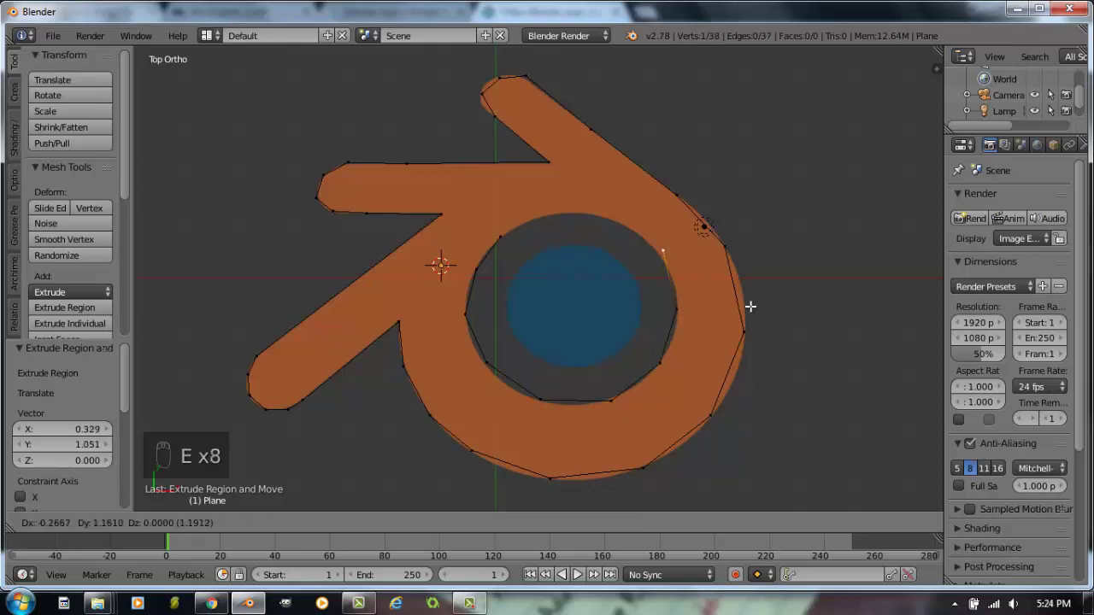
click(741, 296)
key(e)
click(685, 264)
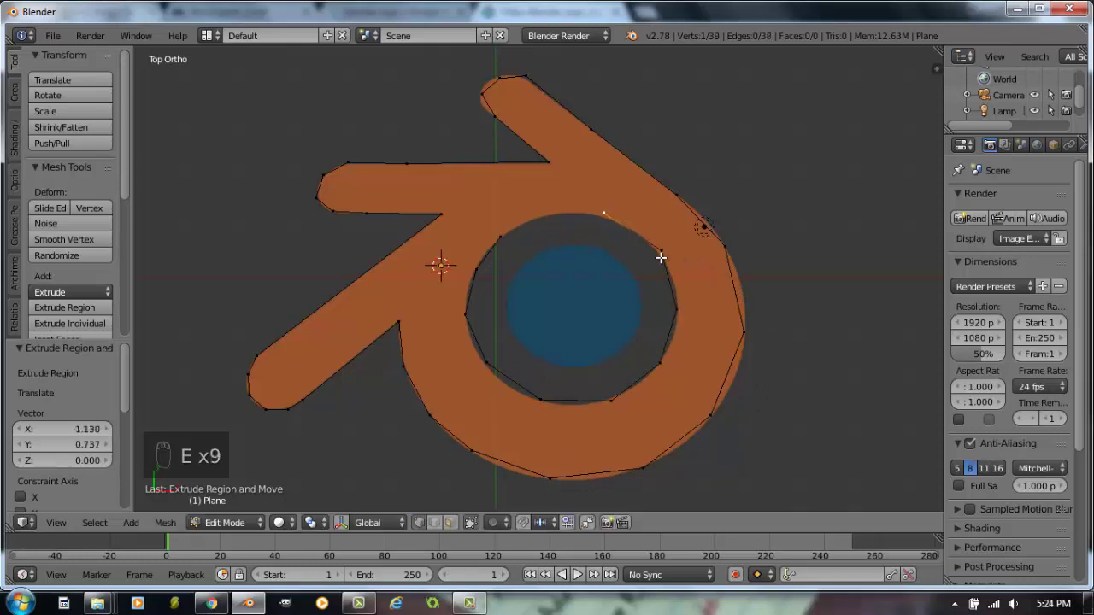
Step: Extrude one more vertex along the inner hole's top edge and join it to the loop's first vertex with an edge
key(e)
click(588, 251)
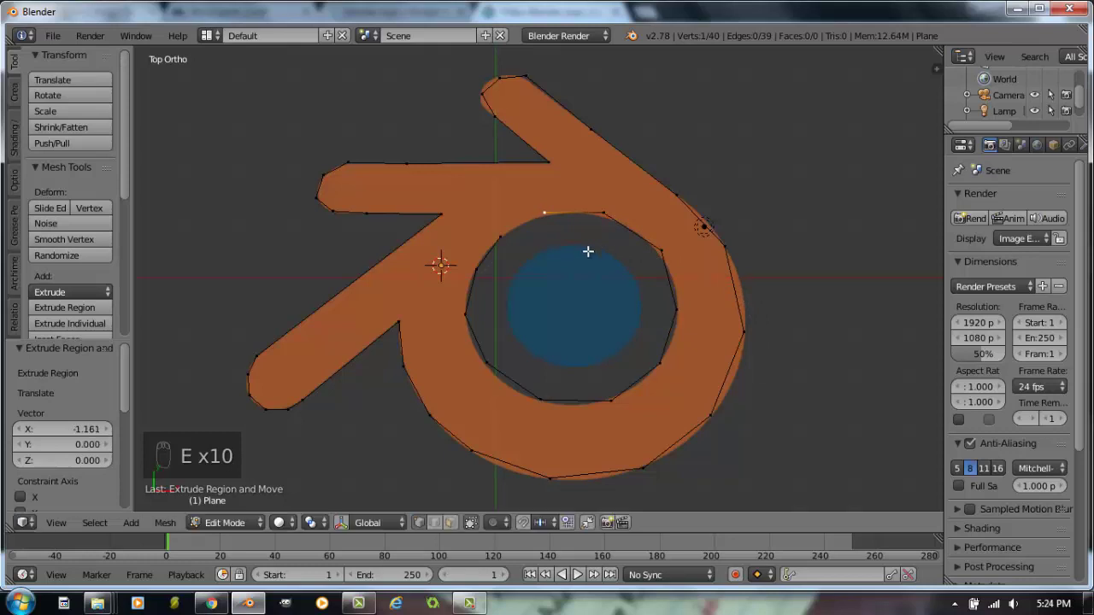
shift+right_click(501, 232)
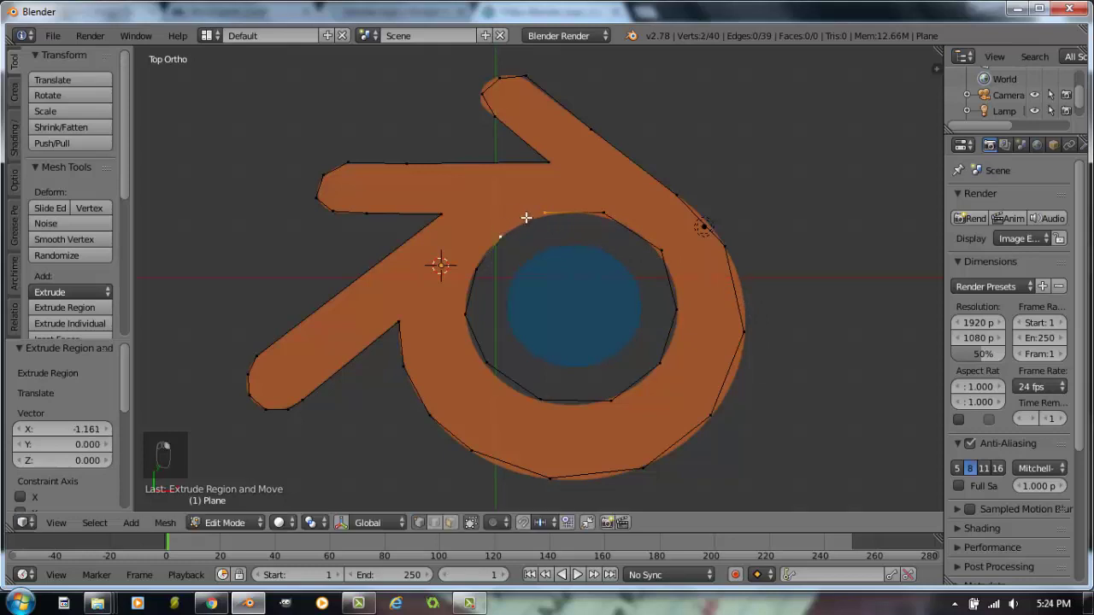
key(f)
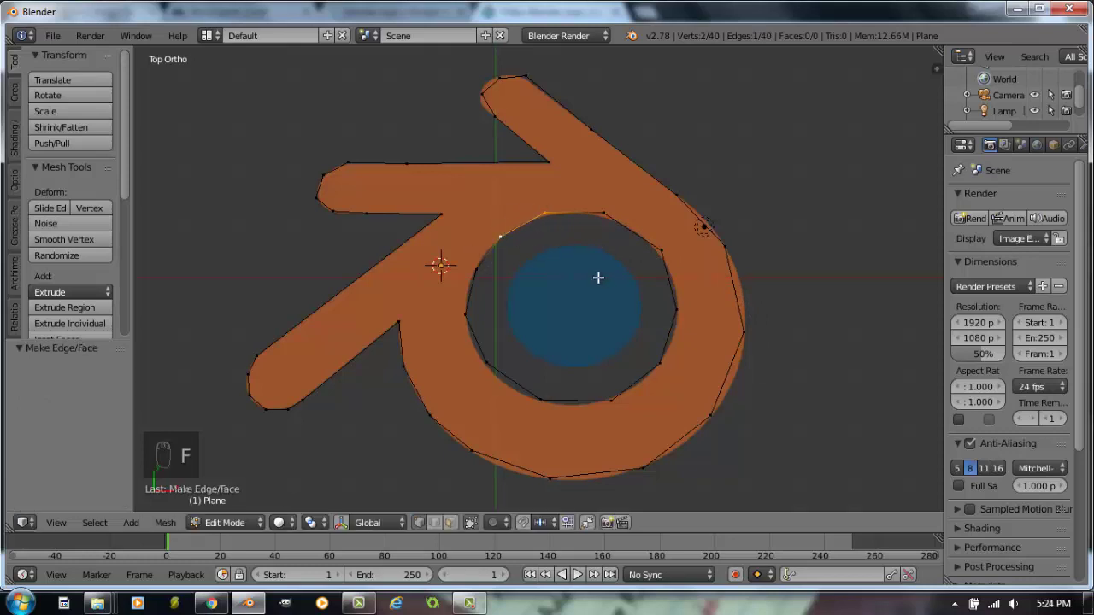
Step: Select the whole mesh and remove doubled vertices from both outlines
middle_drag(541, 395, 530, 355)
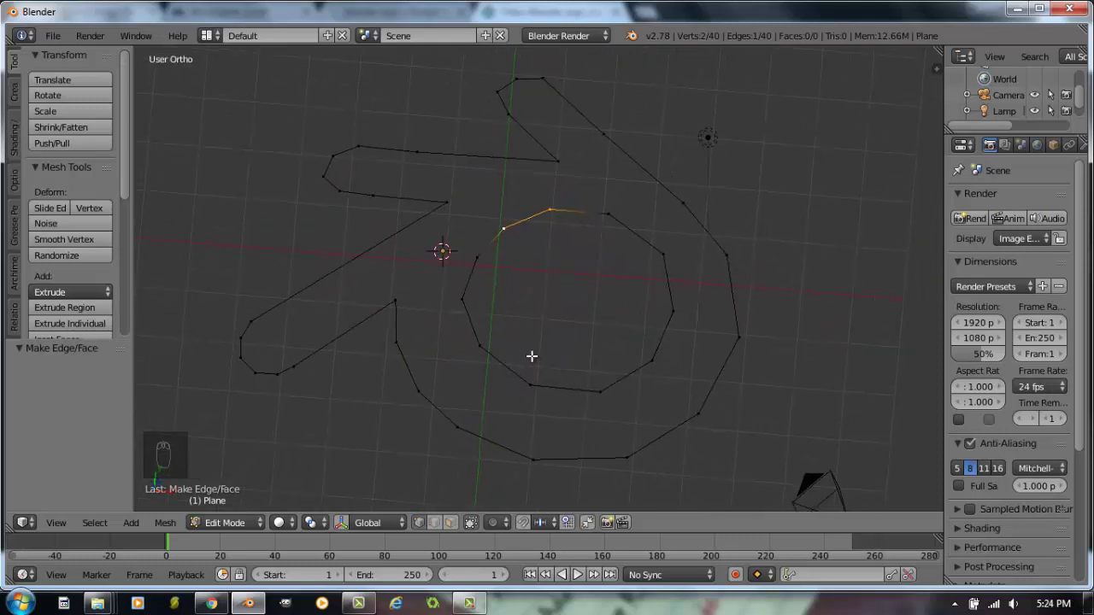
key(a)
key(a)
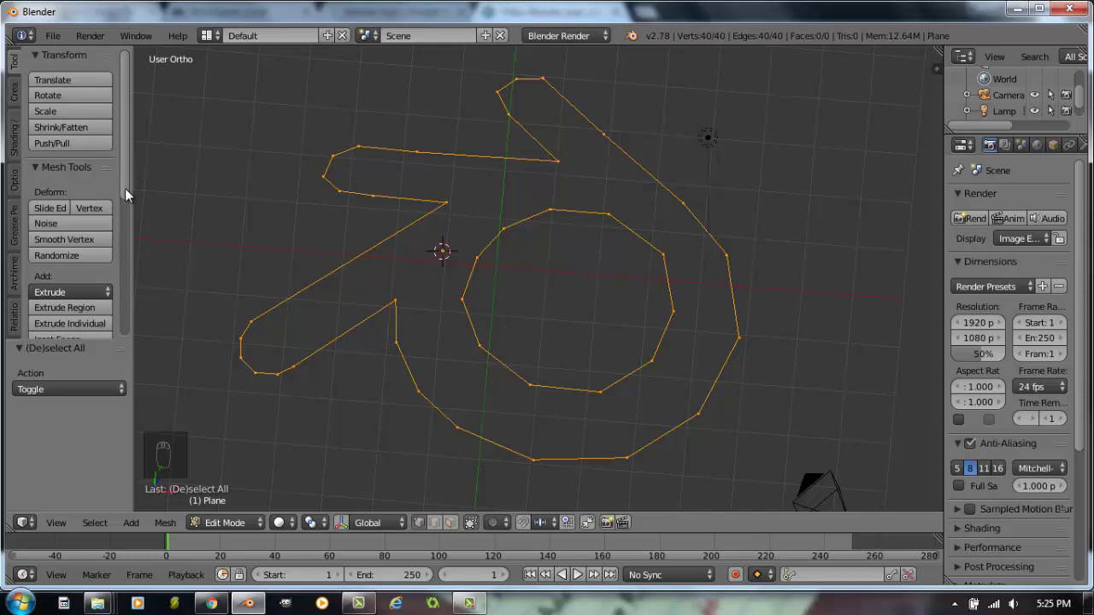
drag(124, 189, 110, 301)
click(97, 297)
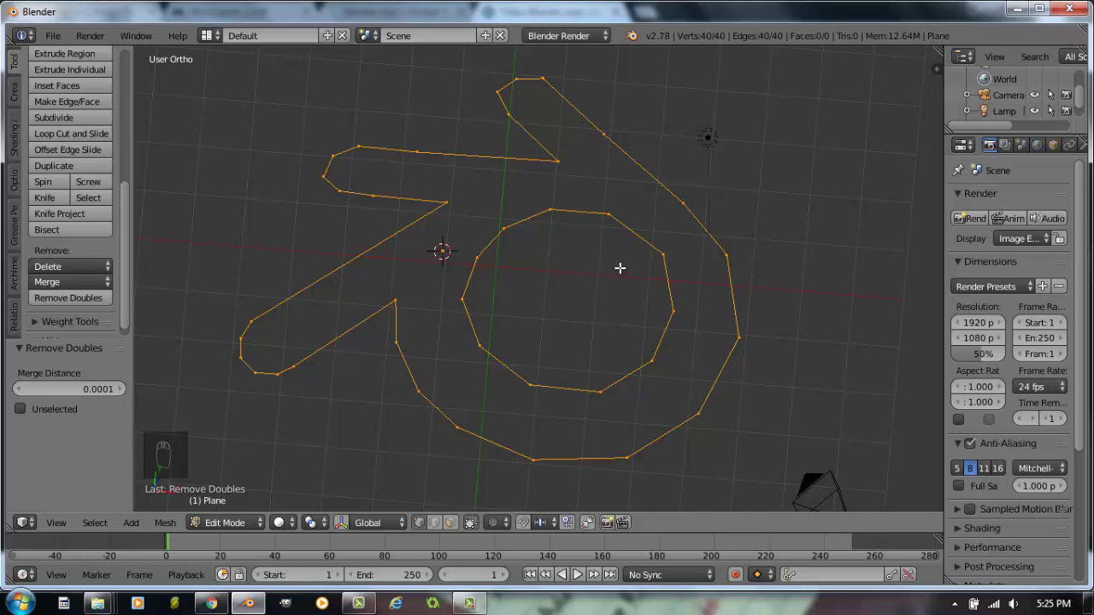
Step: Try a triangular face between one outer vertex and two inner vertices at the ring's upper right, and undo it
right_click(680, 202)
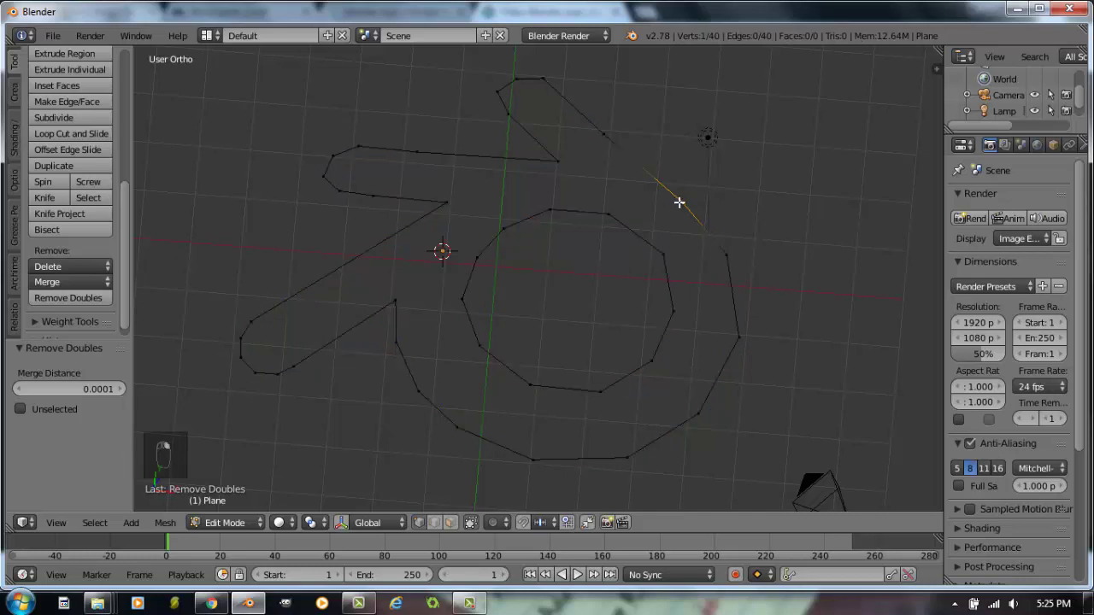
shift+right_click(624, 220)
shift+right_click(660, 252)
key(f)
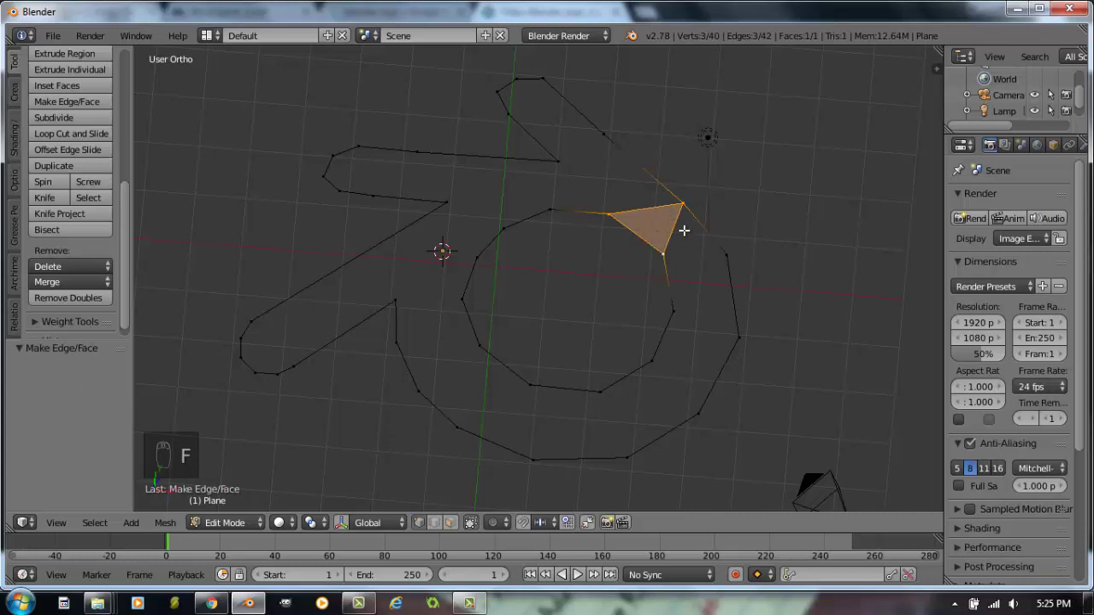
key(ctrl+z)
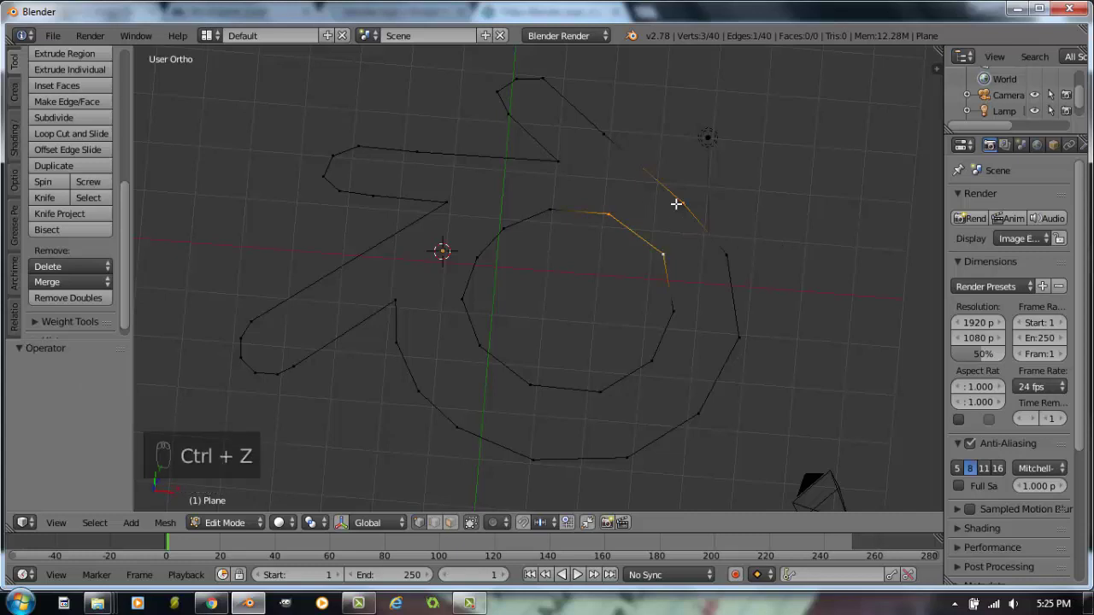
Step: Select all vertices and fill the area between the outer and inner outlines with the Fill face operation
key(a)
key(a)
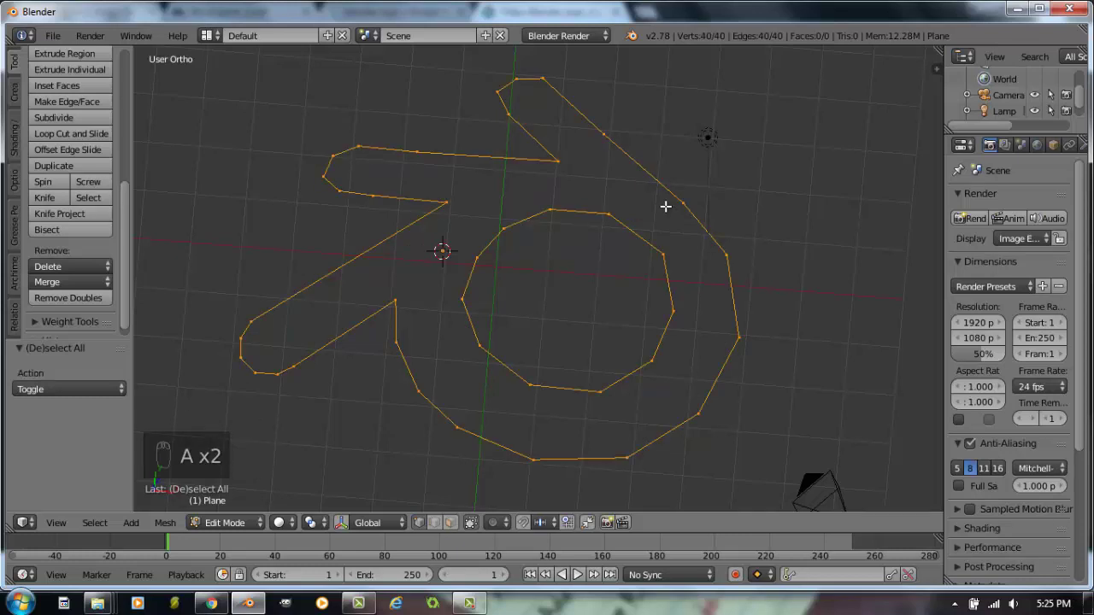
key(ctrl+f)
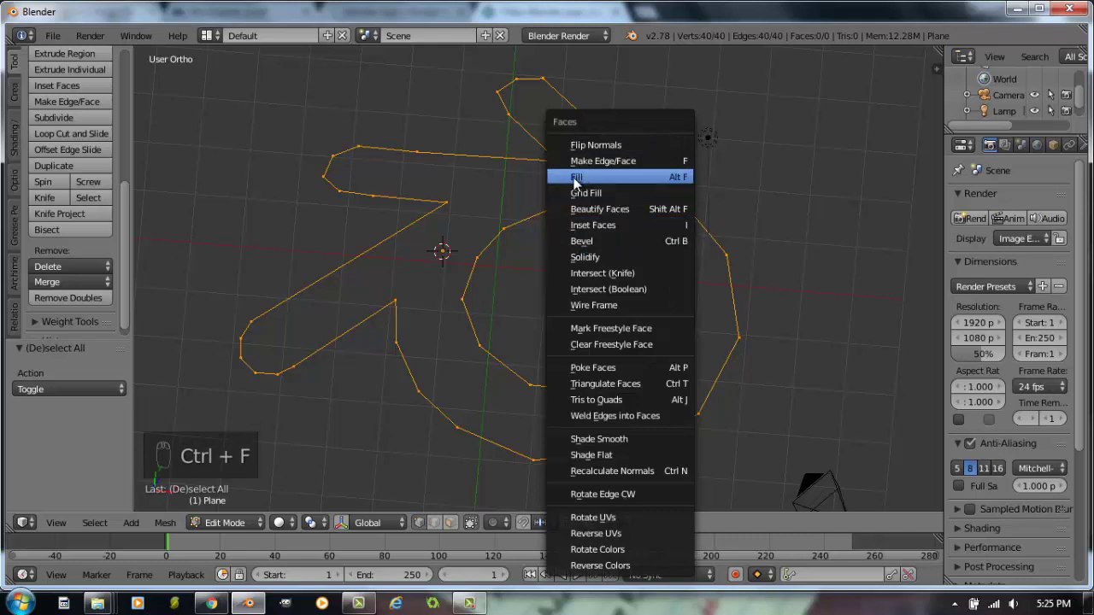
click(668, 177)
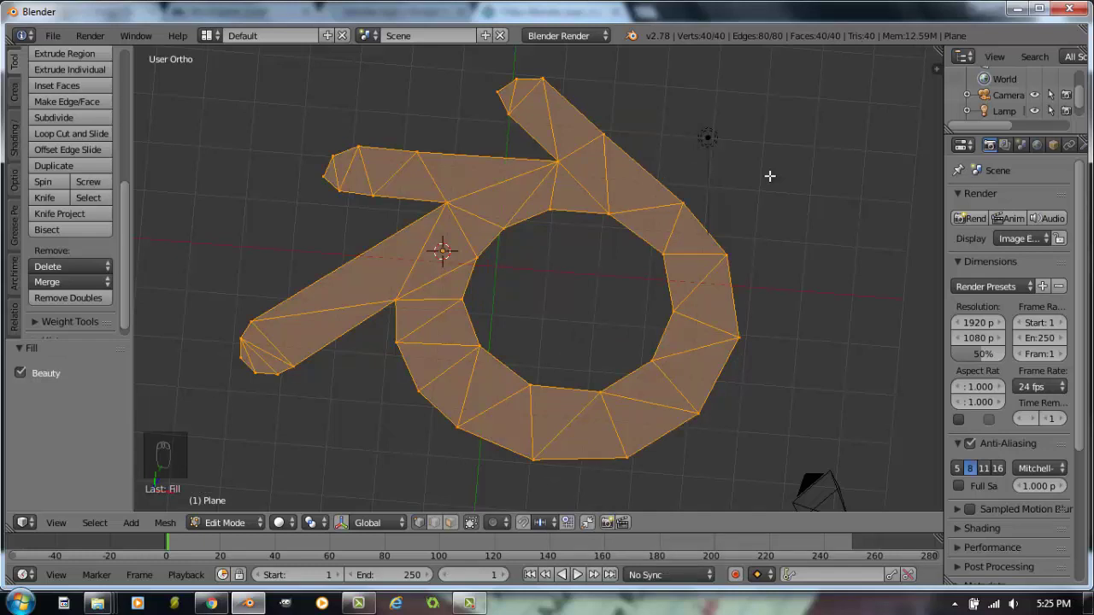
Step: Render the scene to check the filled logo shape, and return to the 3D view
key(F12)
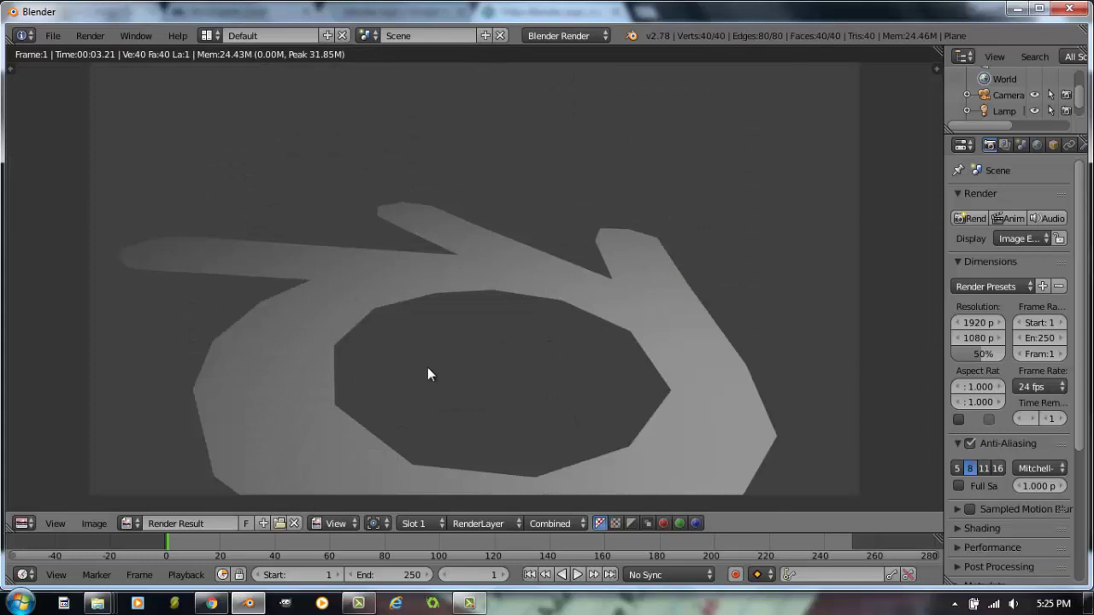
key(Escape)
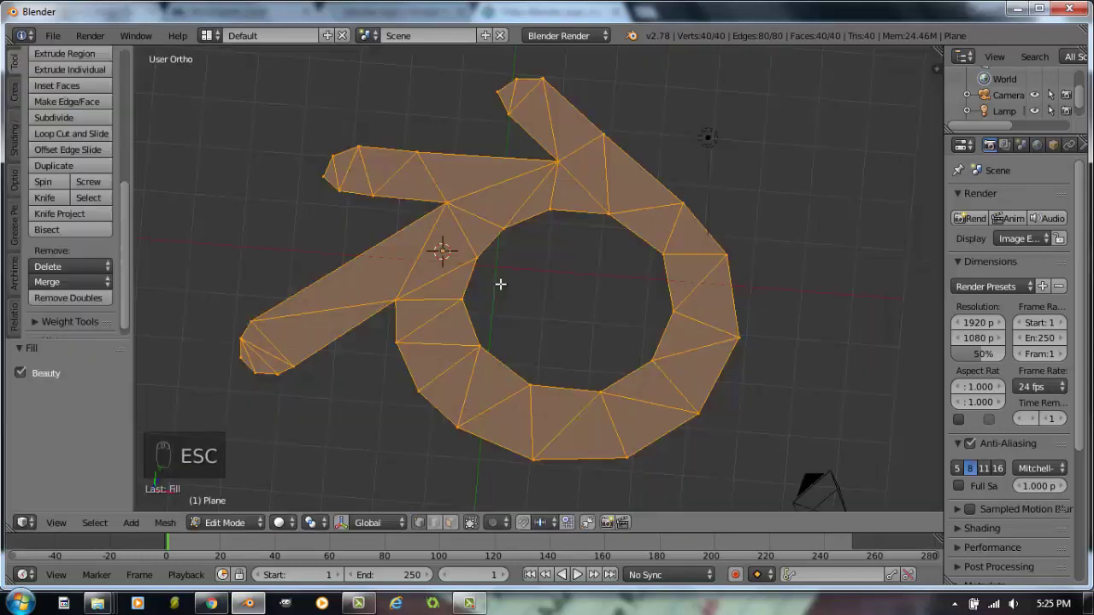
middle_drag(500, 342, 560, 268)
Step: From the top view, duplicate an inner ring vertex and place the copy on the blue circle's lower-left edge
key(KP_7)
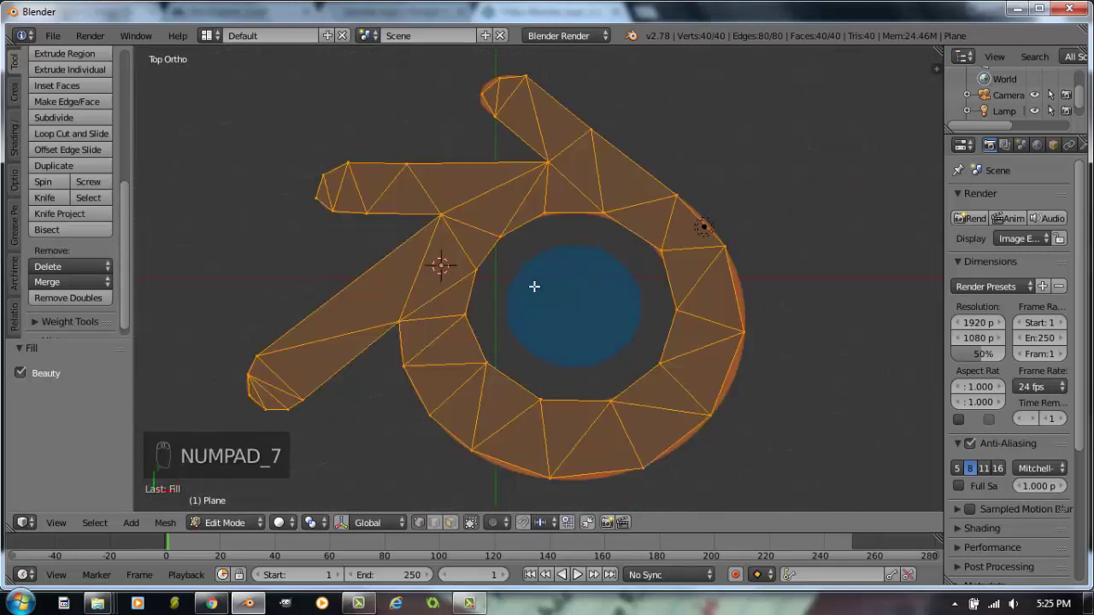
right_click(486, 364)
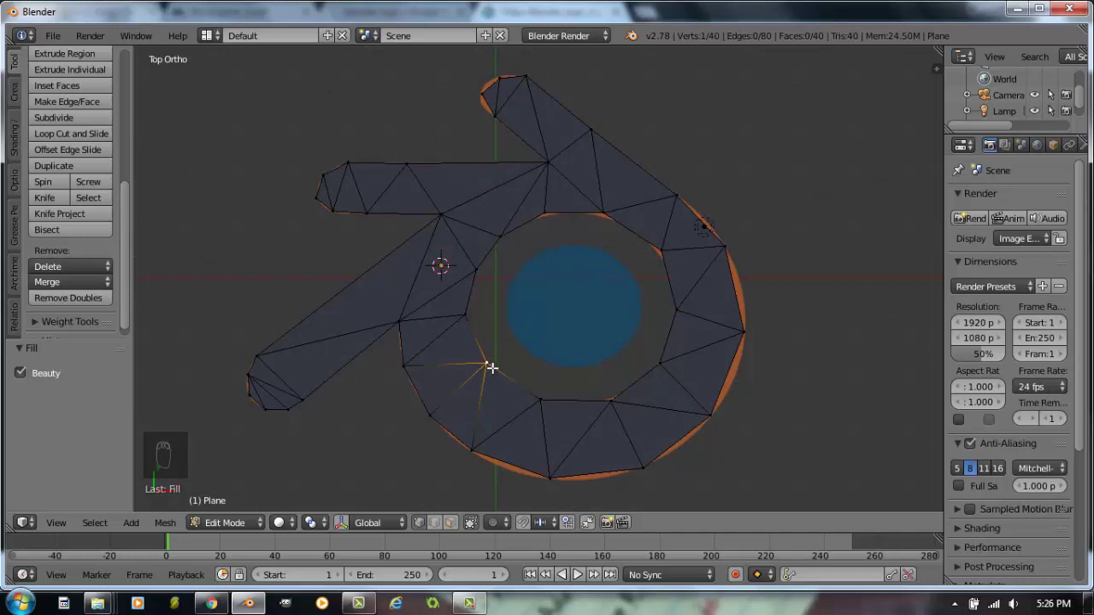
key(shift+d)
click(527, 347)
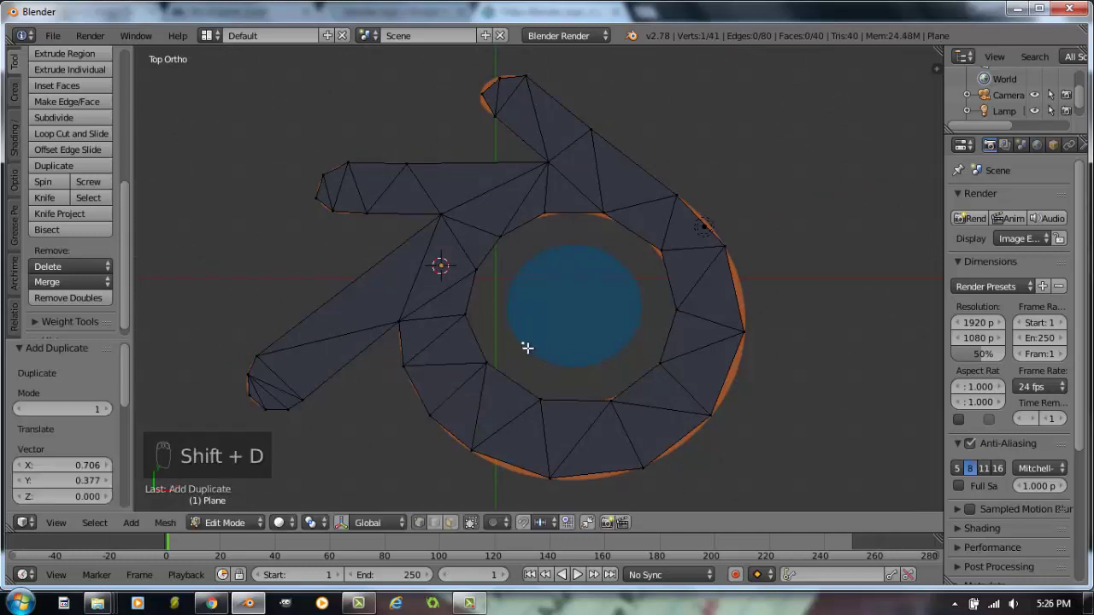
Step: Extrude three vertices from the duplicated vertex along the blue circle's bottom edge to its lower-right side
key(e)
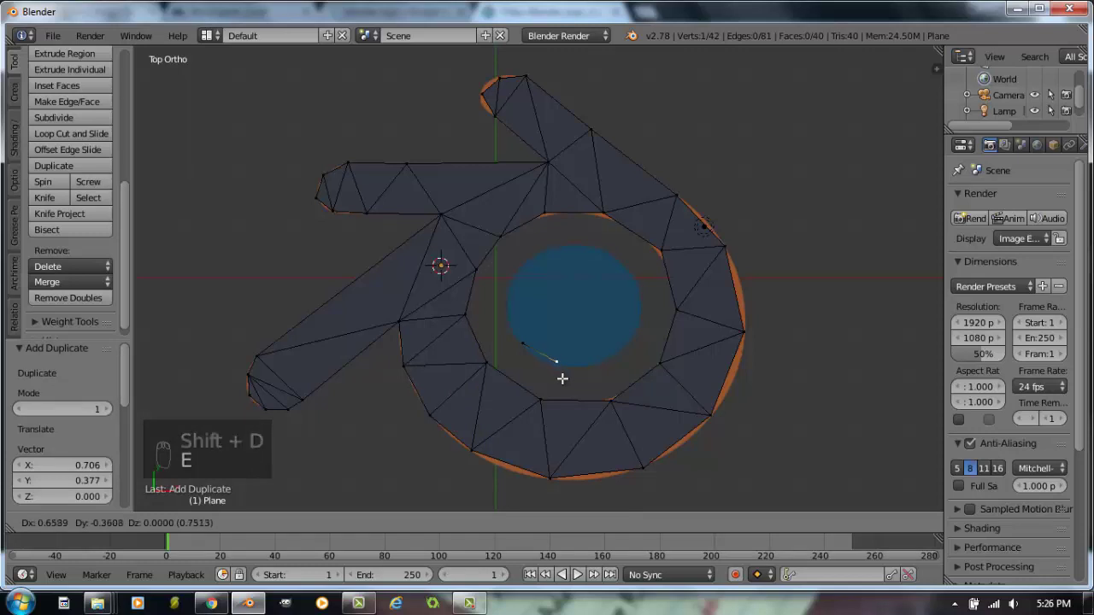
click(562, 379)
key(e)
click(644, 364)
key(e)
click(677, 300)
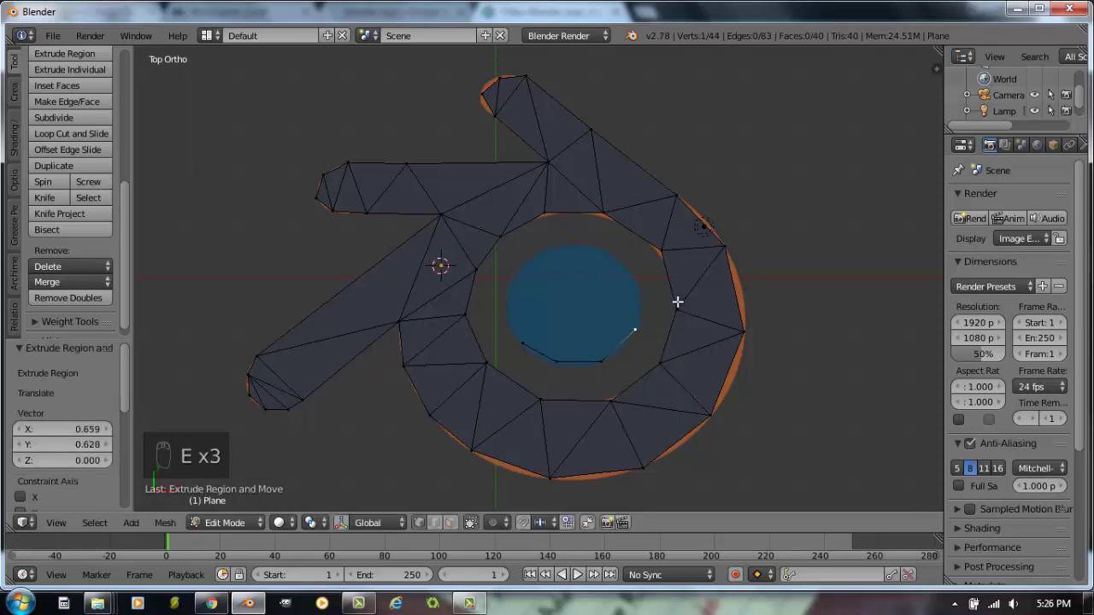
Step: Continue the blue circle's outline with three extruded vertices up its right side and across its top edge
key(e)
click(670, 265)
key(e)
click(637, 236)
key(e)
click(558, 230)
Step: Extrude two vertices down the blue circle's left side and close the outline with an edge to its first vertex
key(e)
click(521, 280)
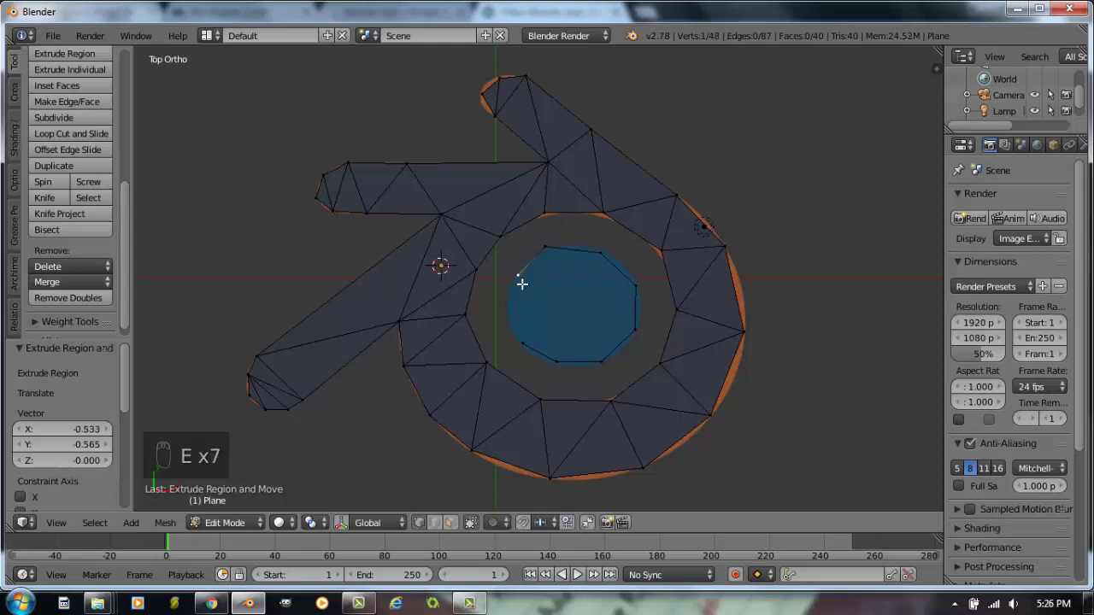
key(e)
click(505, 311)
shift+right_click(518, 341)
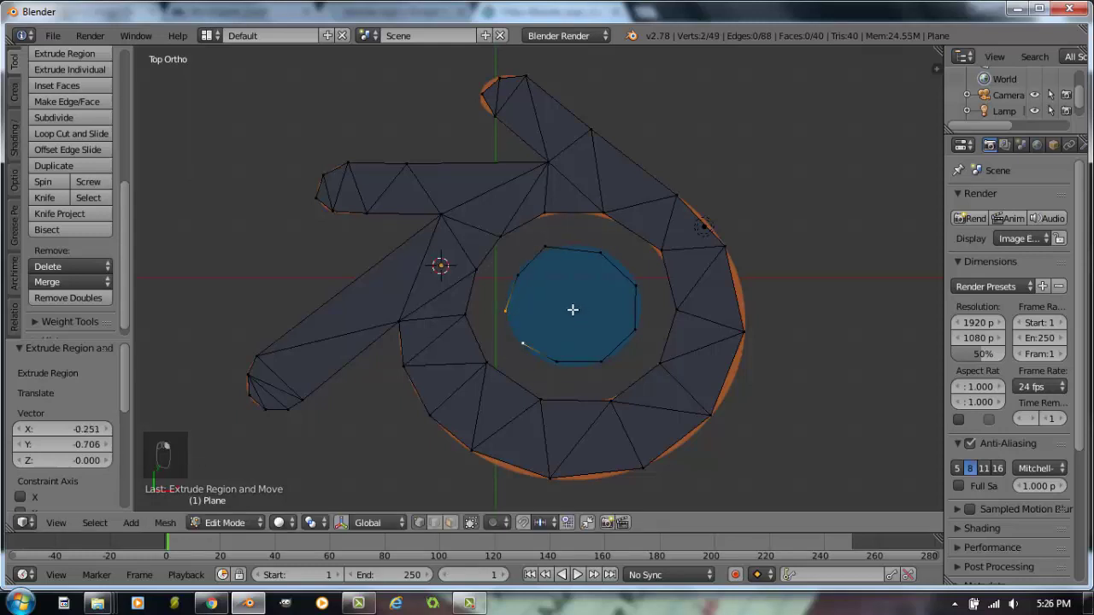
key(f)
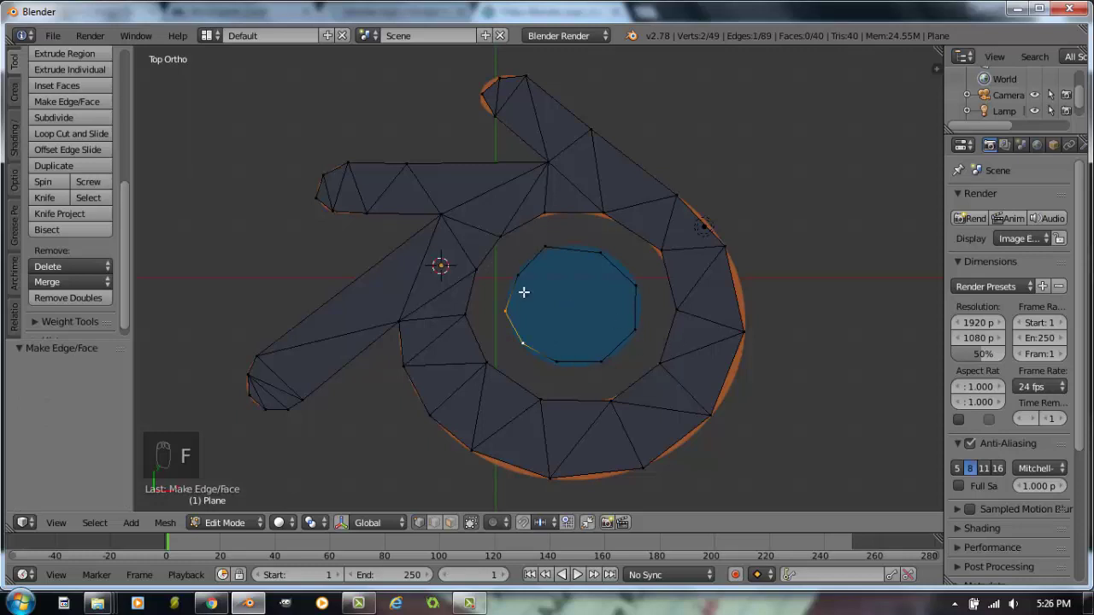
Step: Select all vertices of the centre circle's outline with circle select and fill it with faces
key(c)
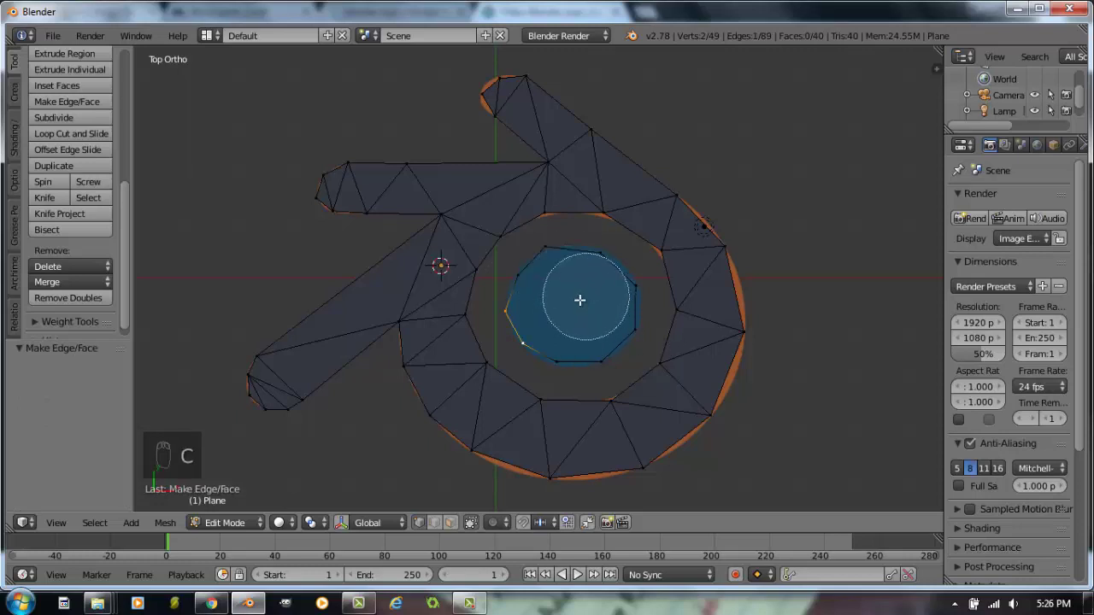
mouse_move(582, 277)
mouse_down()
mouse_move(552, 281)
mouse_move(567, 342)
mouse_move(597, 337)
mouse_move(606, 310)
mouse_move(599, 288)
mouse_move(590, 298)
mouse_up()
key(Escape)
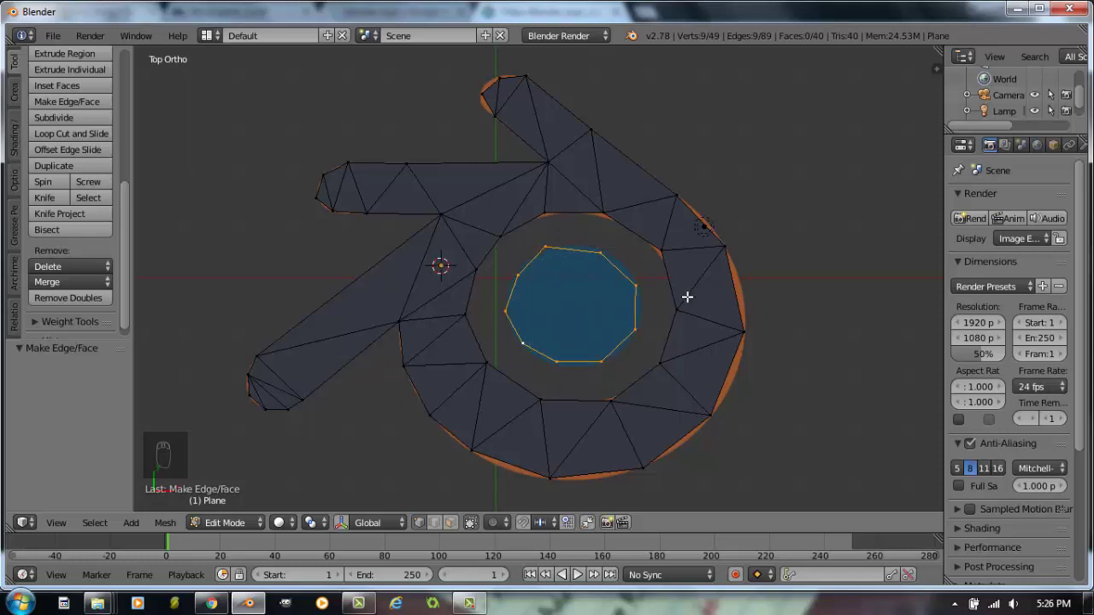
key(alt+f)
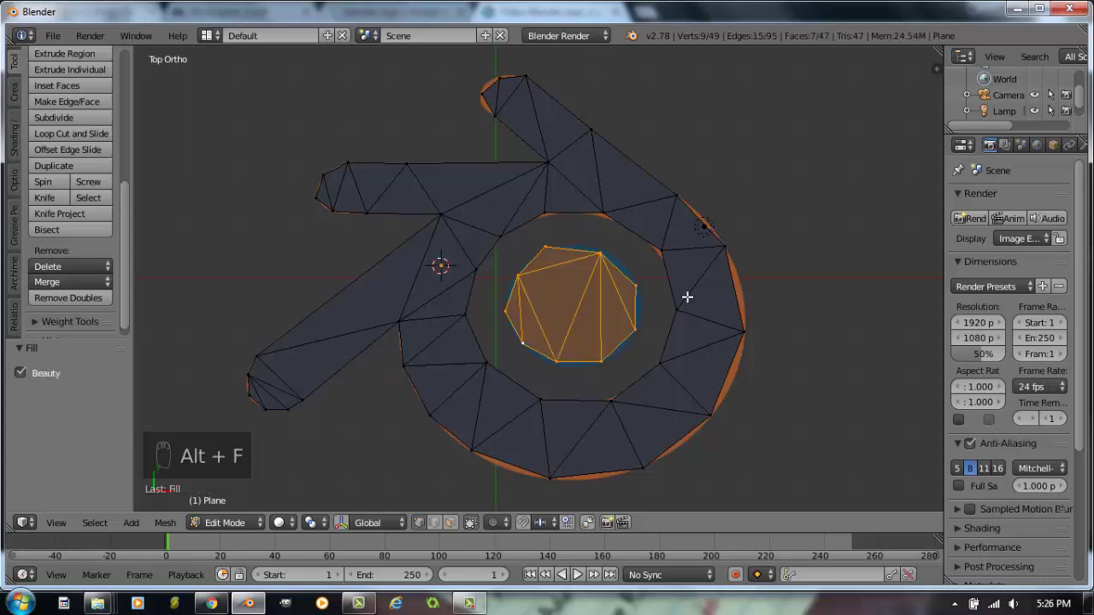
Step: Select the whole mesh and, in front view, extrude it upward about 0.94 units to give the logo thickness
middle_drag(598, 384, 589, 337)
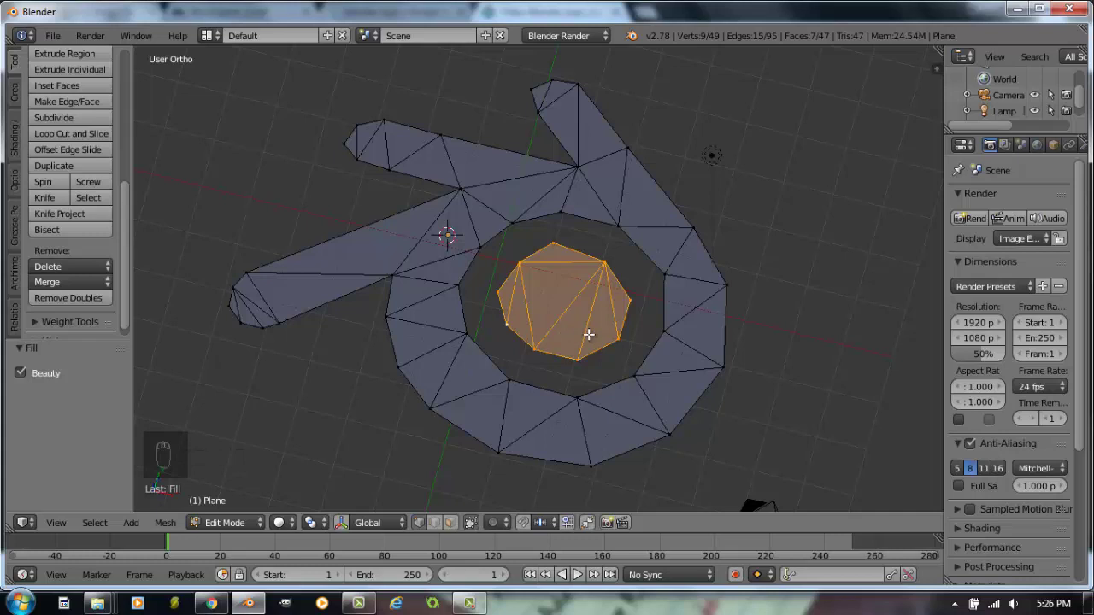
key(a)
key(a)
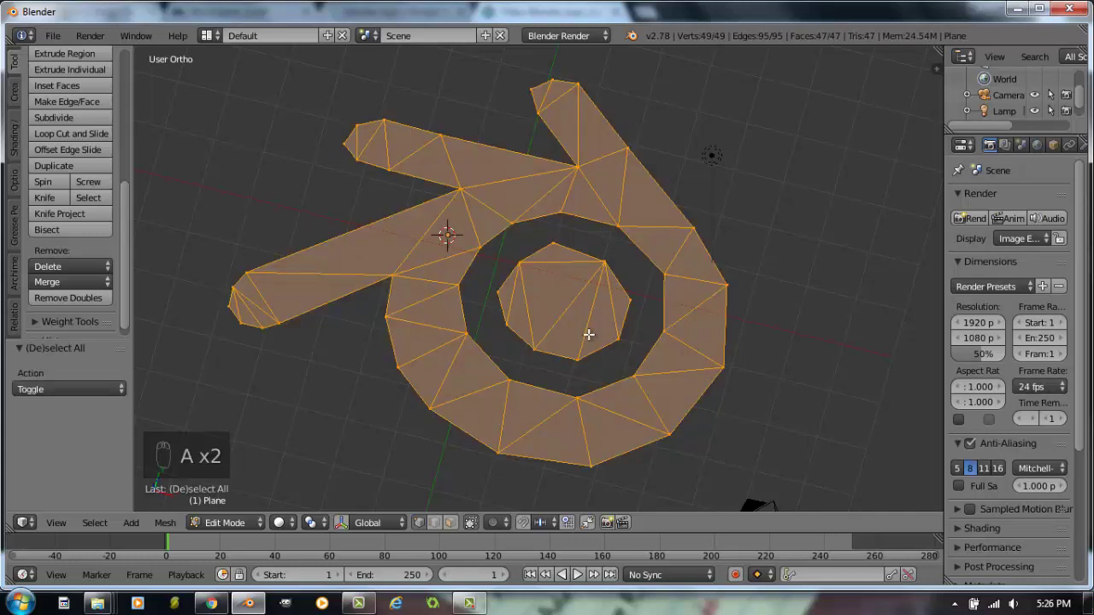
key(KP_1)
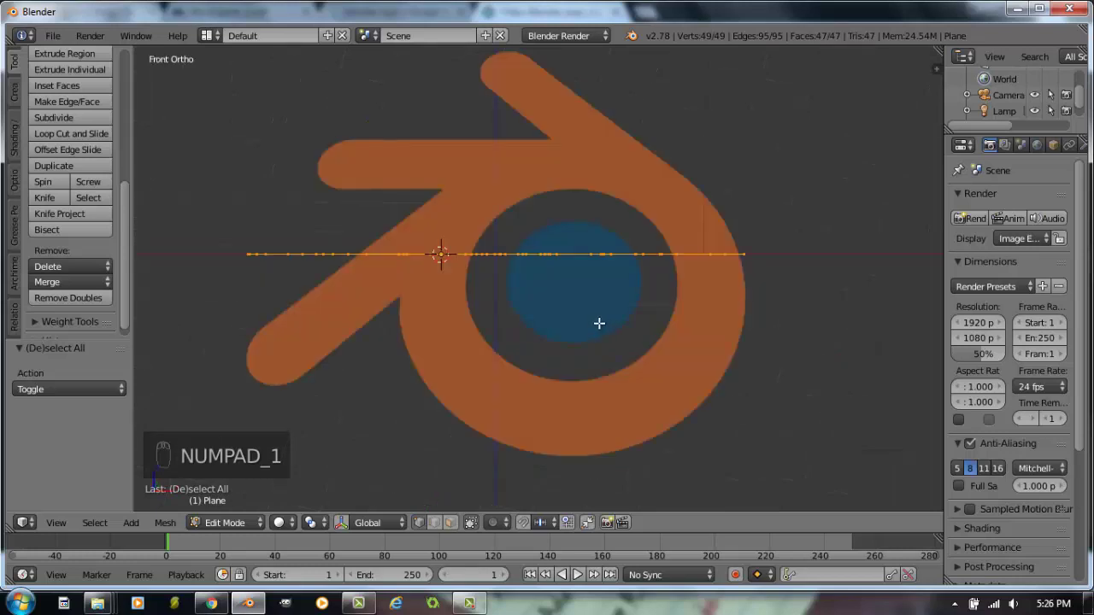
key(e)
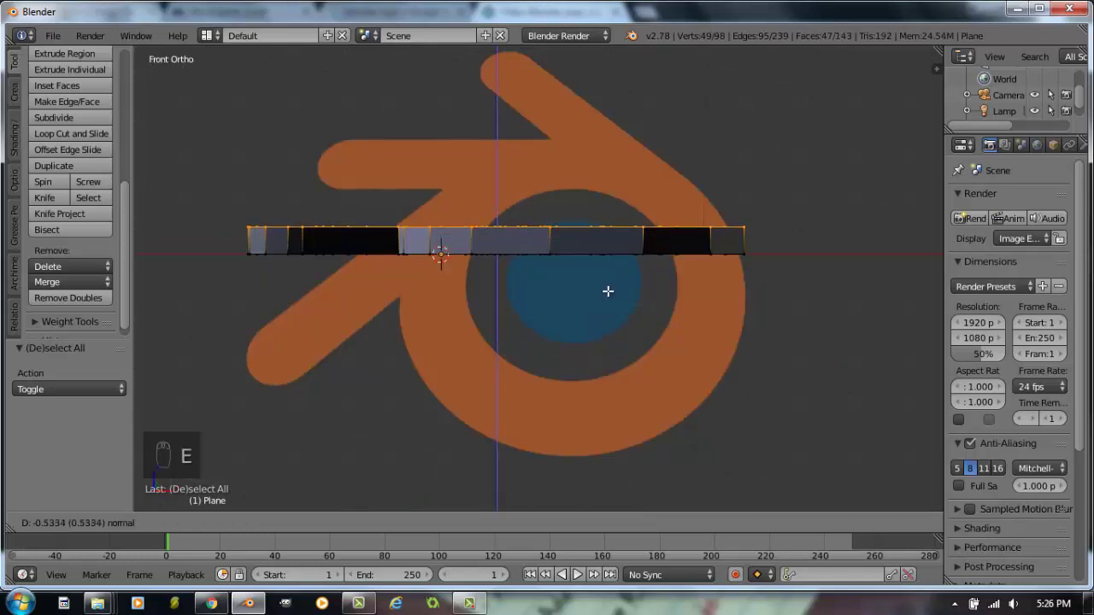
click(607, 275)
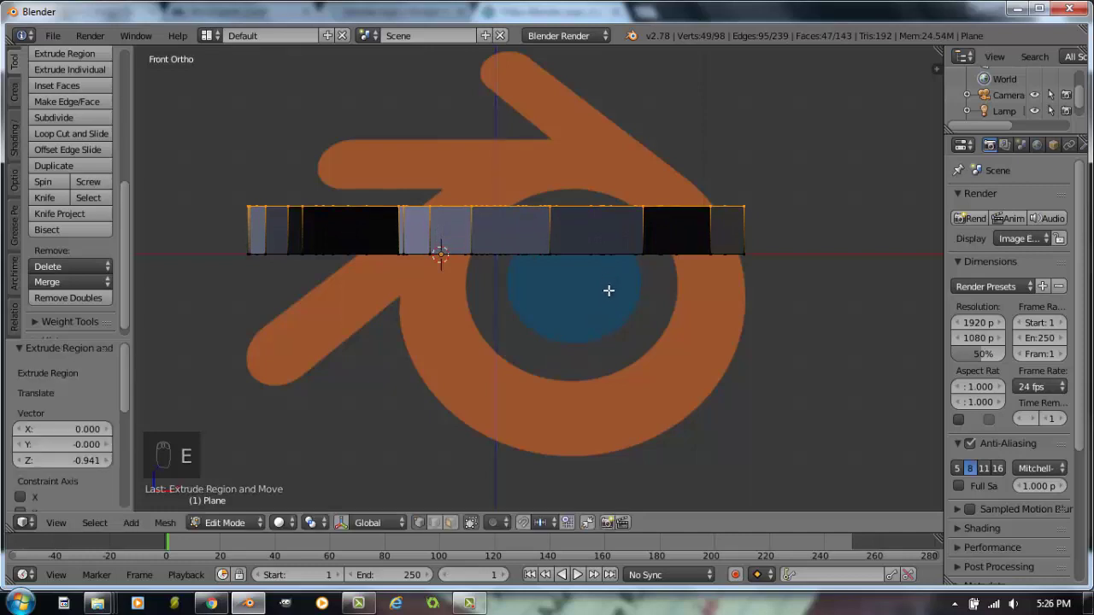
Step: Switch the extruded logo to Object Mode and inspect its solid shape from an angle
middle_drag(608, 282, 542, 371)
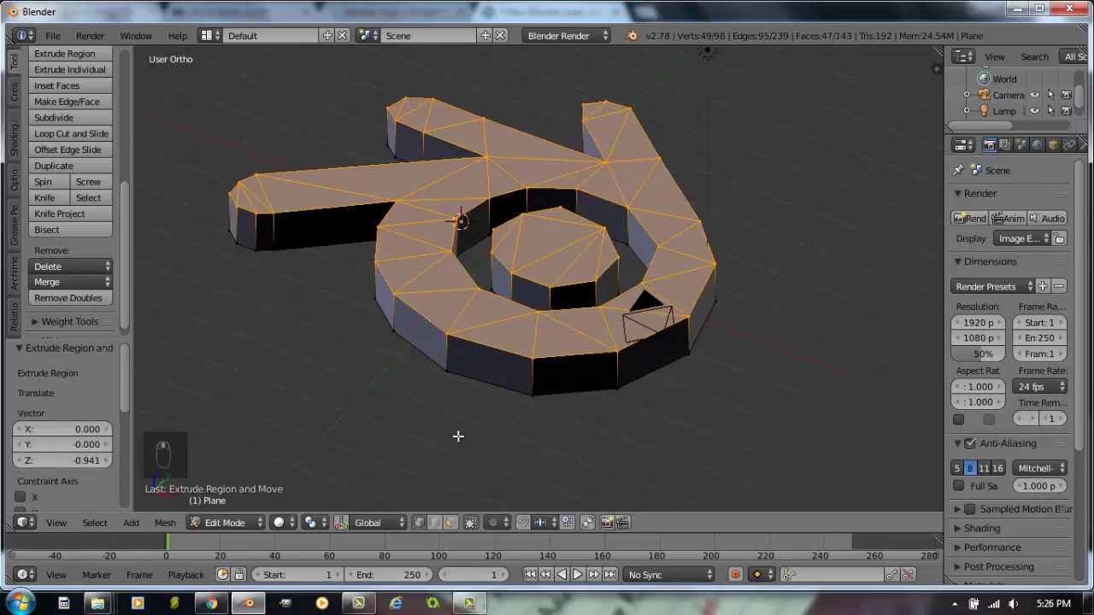
click(255, 525)
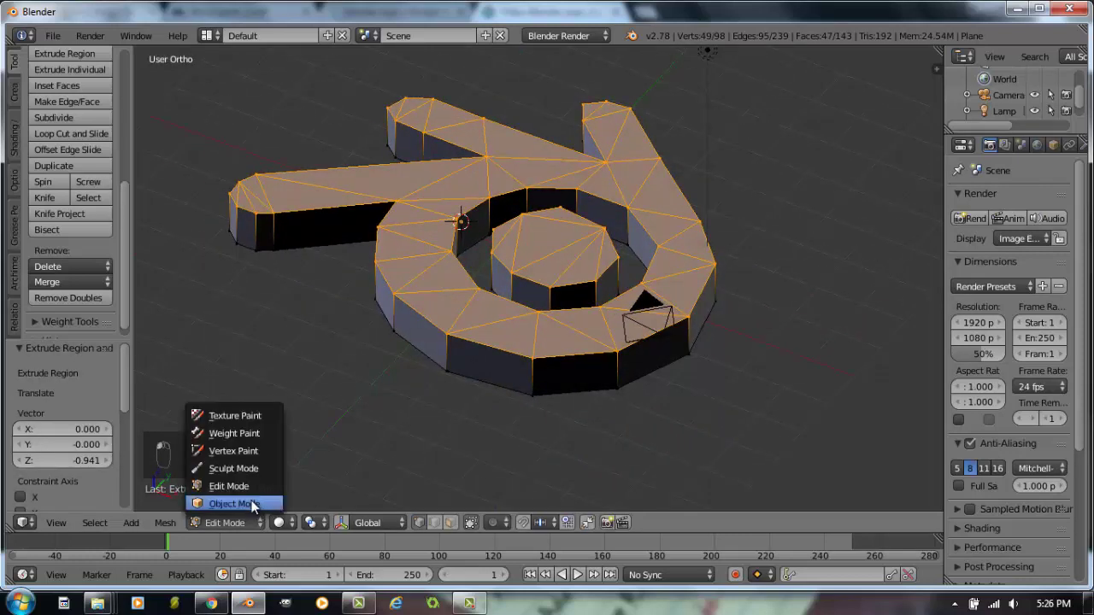
click(251, 503)
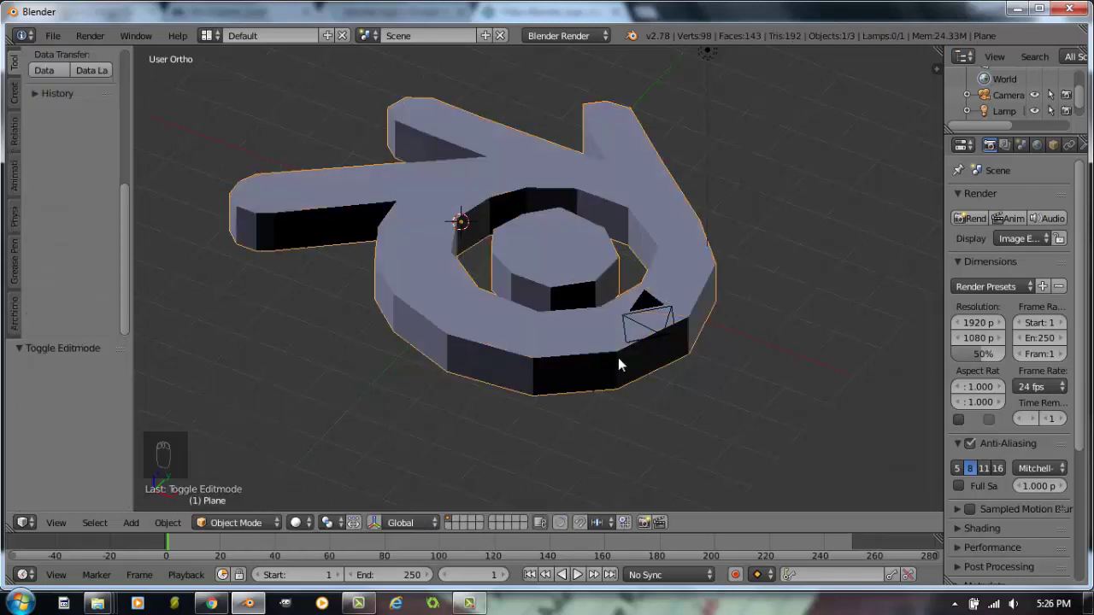
middle_drag(618, 357, 669, 366)
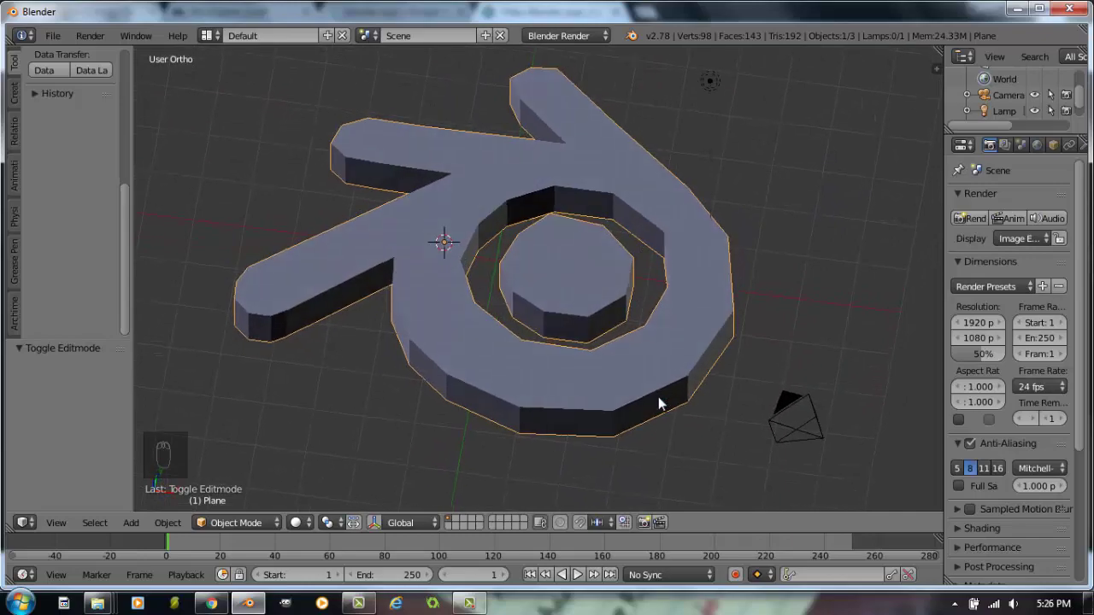